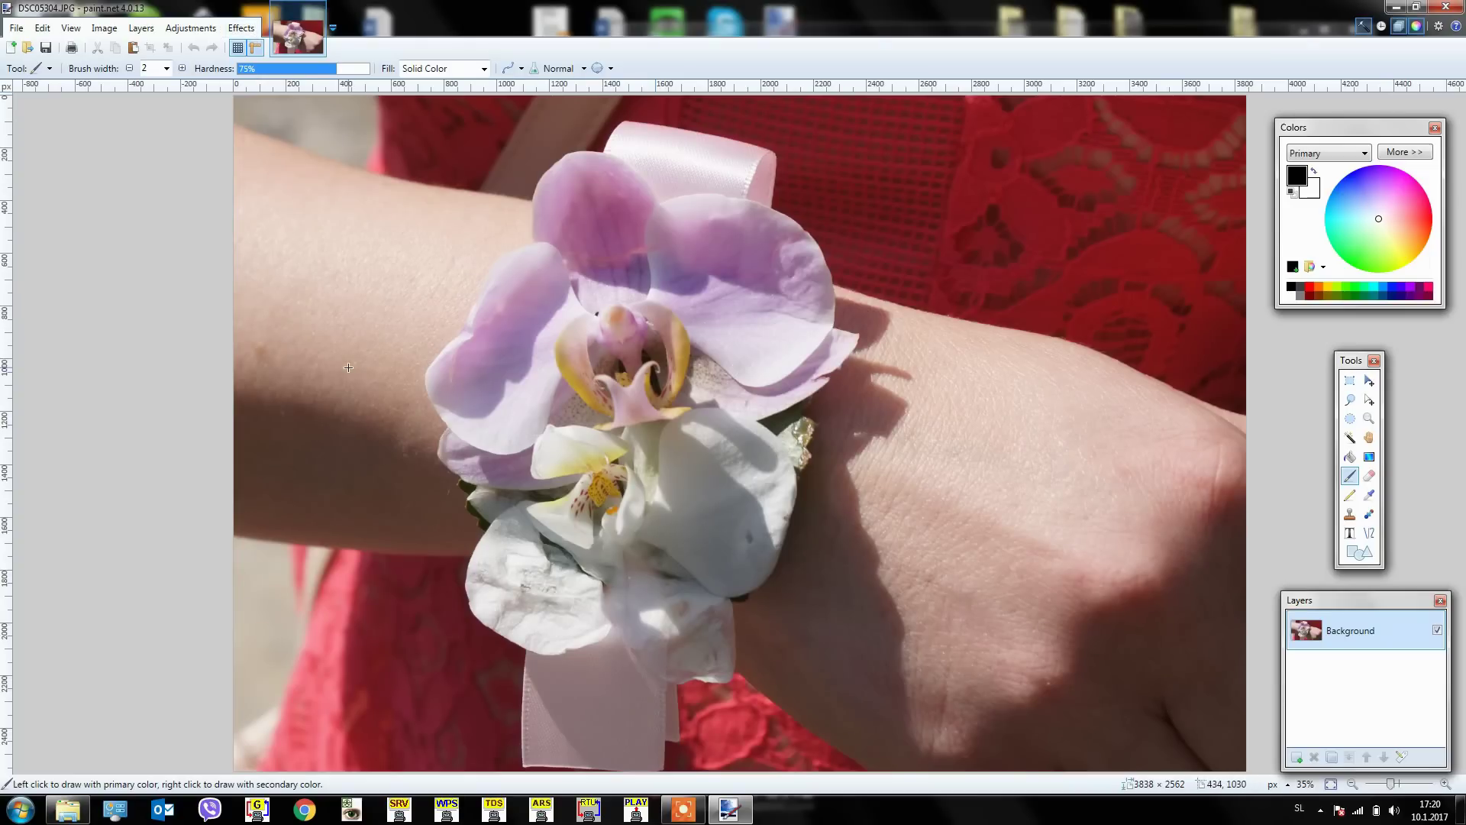
Apply the built-in Photo Vignette with density 0.91, radius 0.50 and vertical centre -0.17.
click(238, 29)
mouse_move(260, 147)
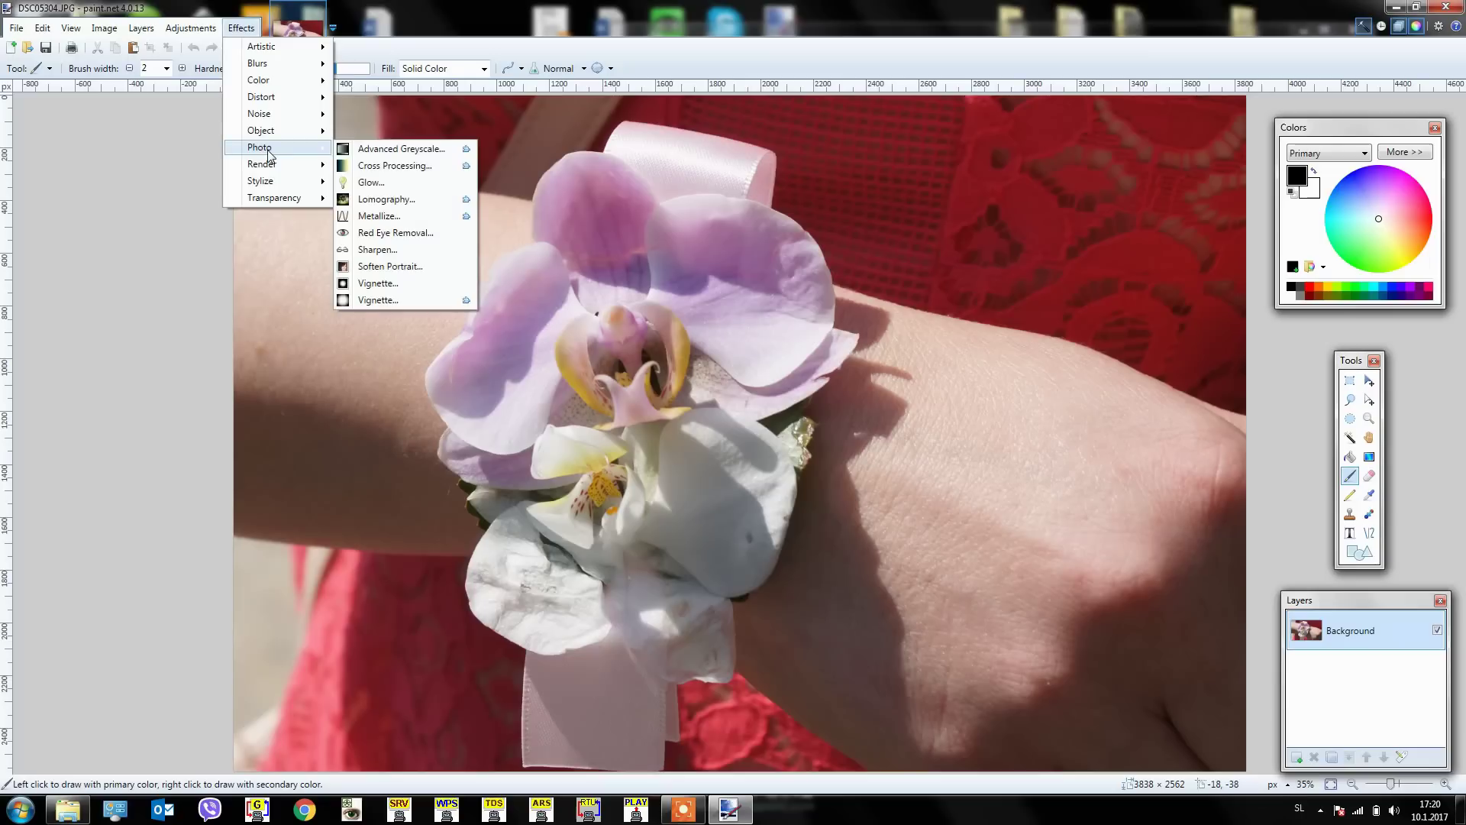
click(388, 284)
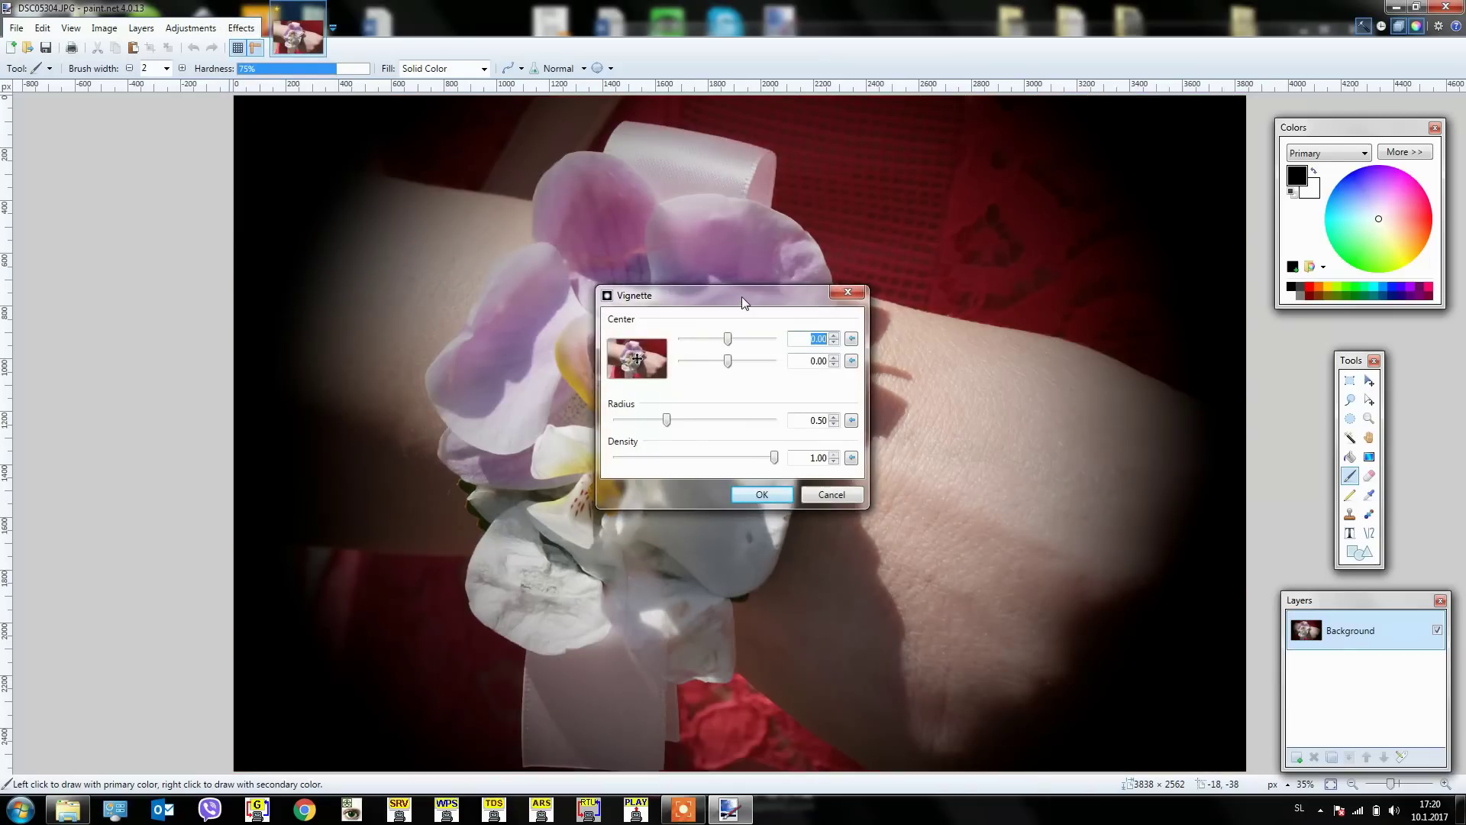
mouse_move(741, 296)
mouse_down()
mouse_move(214, 226)
mouse_move(186, 92)
mouse_up()
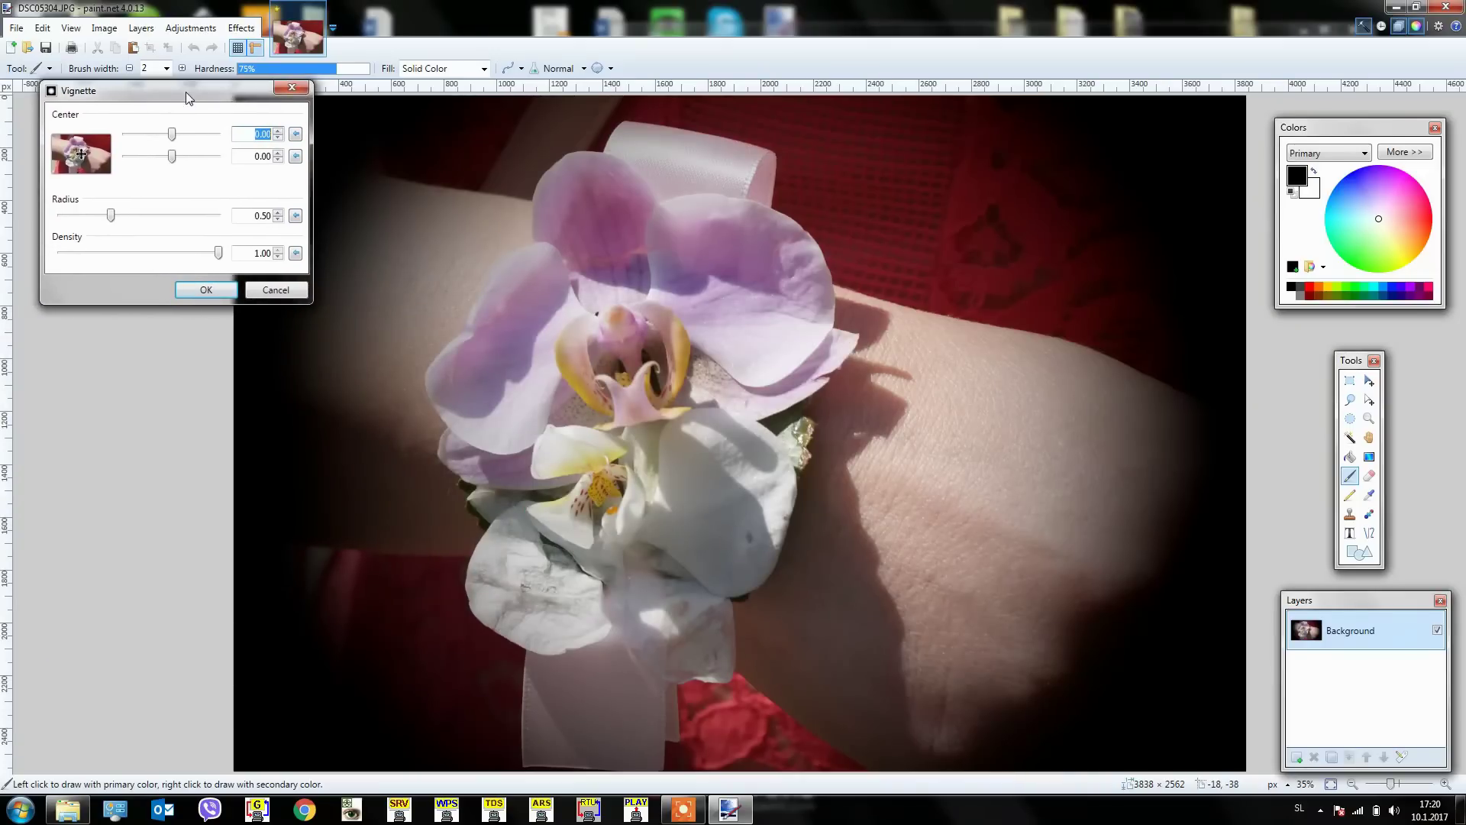
click(160, 253)
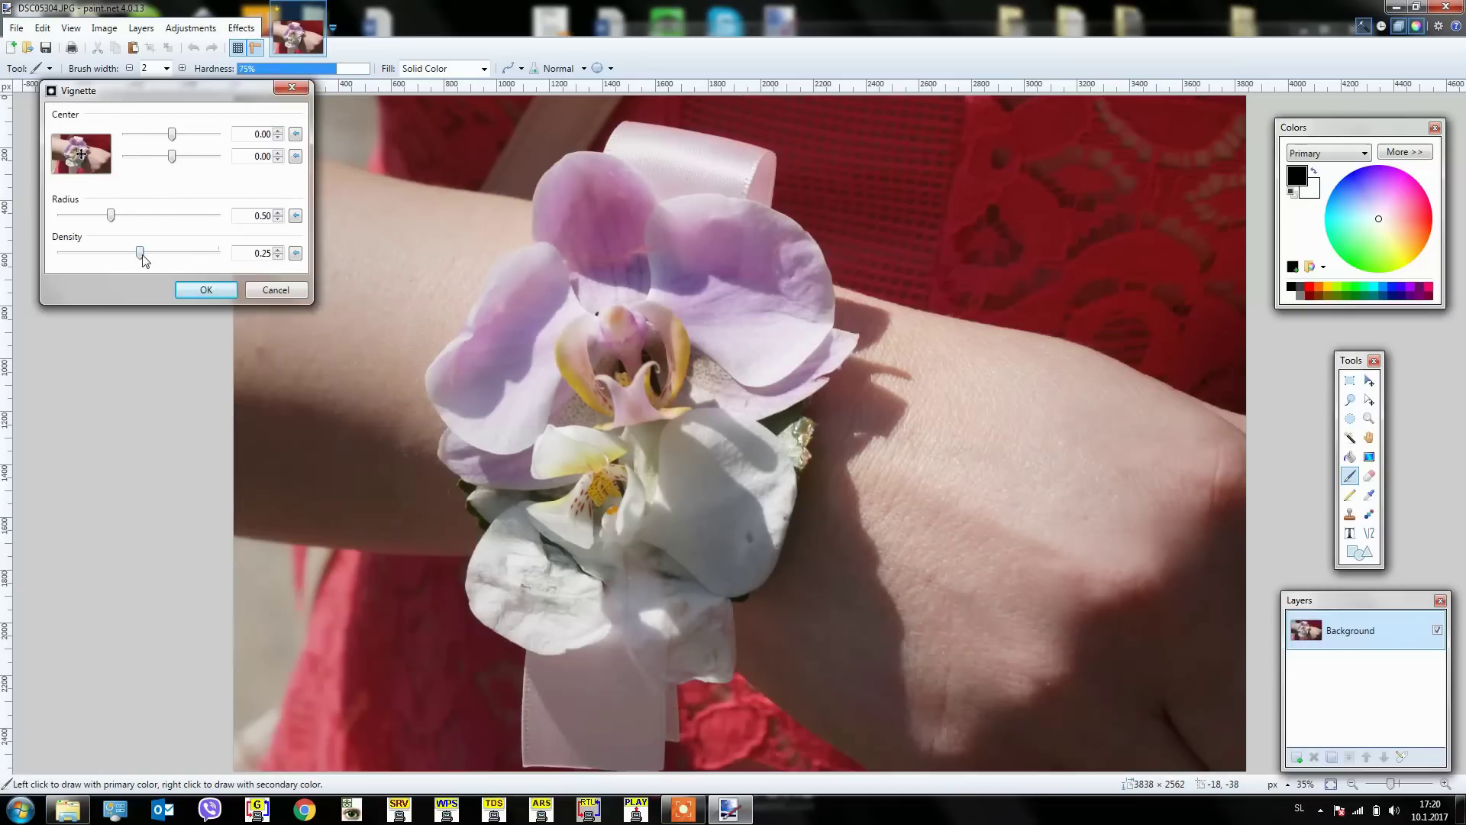
drag(142, 258, 199, 259)
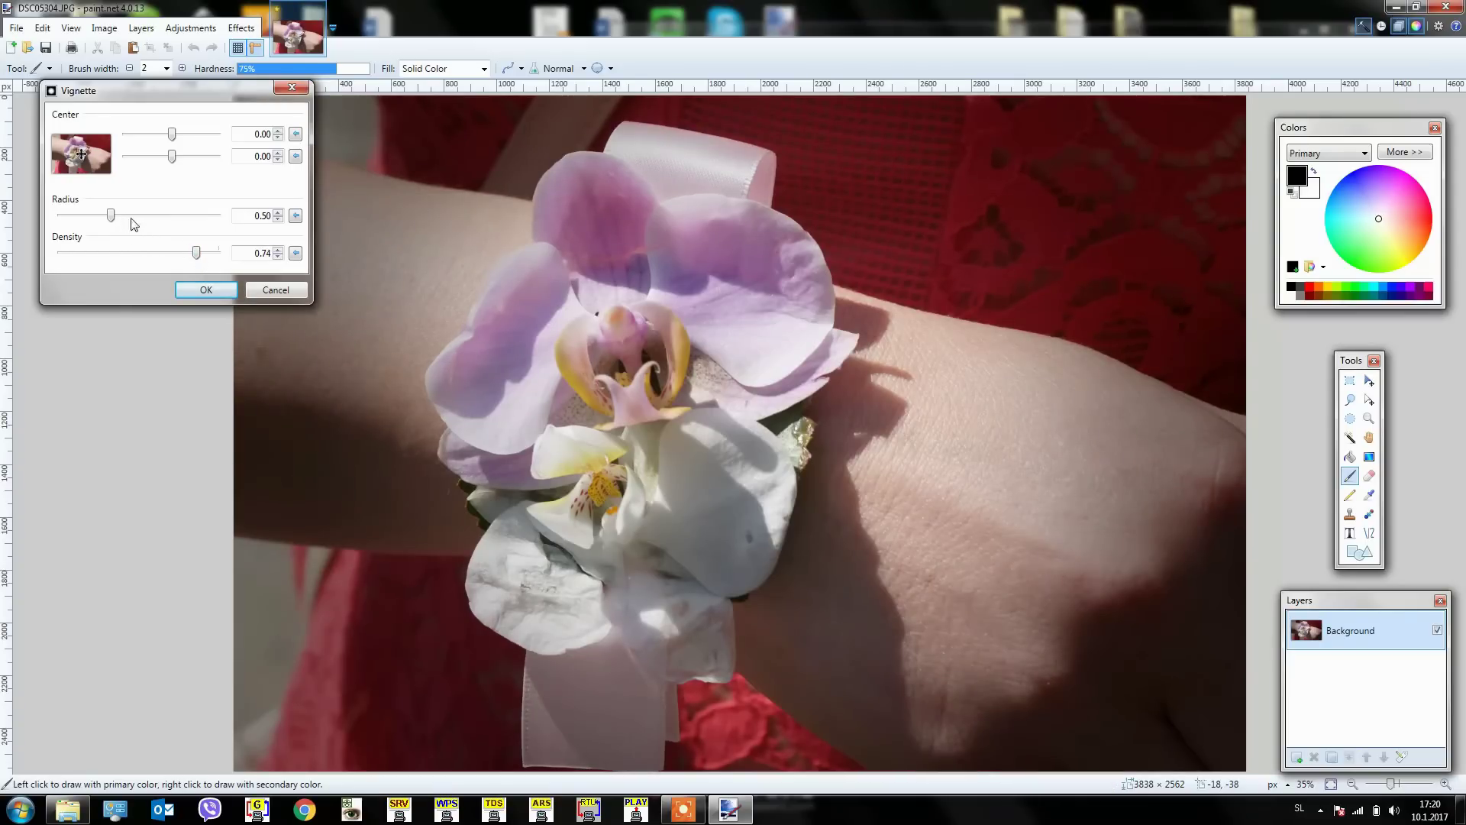
drag(198, 259, 213, 260)
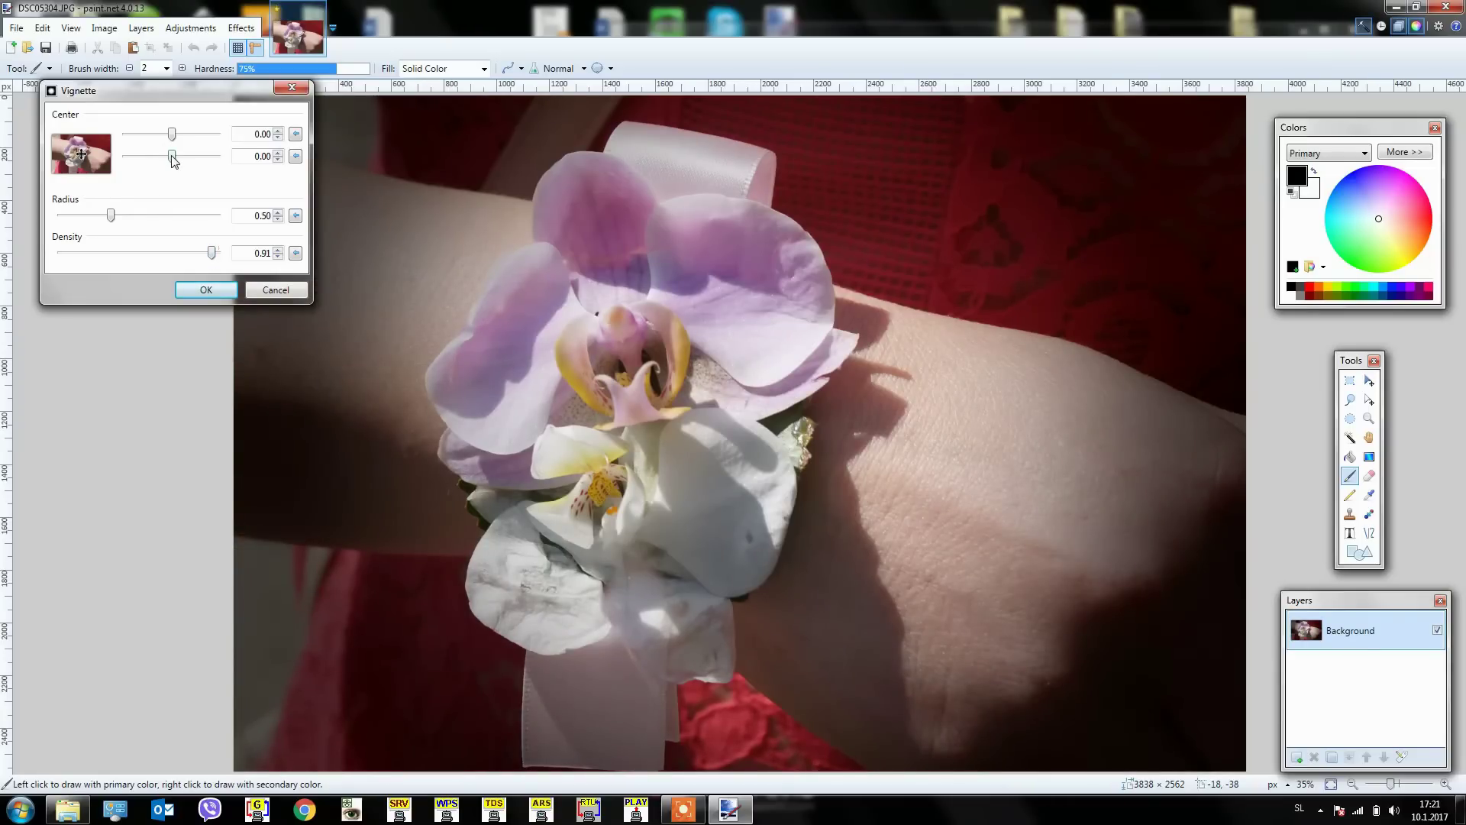
drag(172, 157, 165, 157)
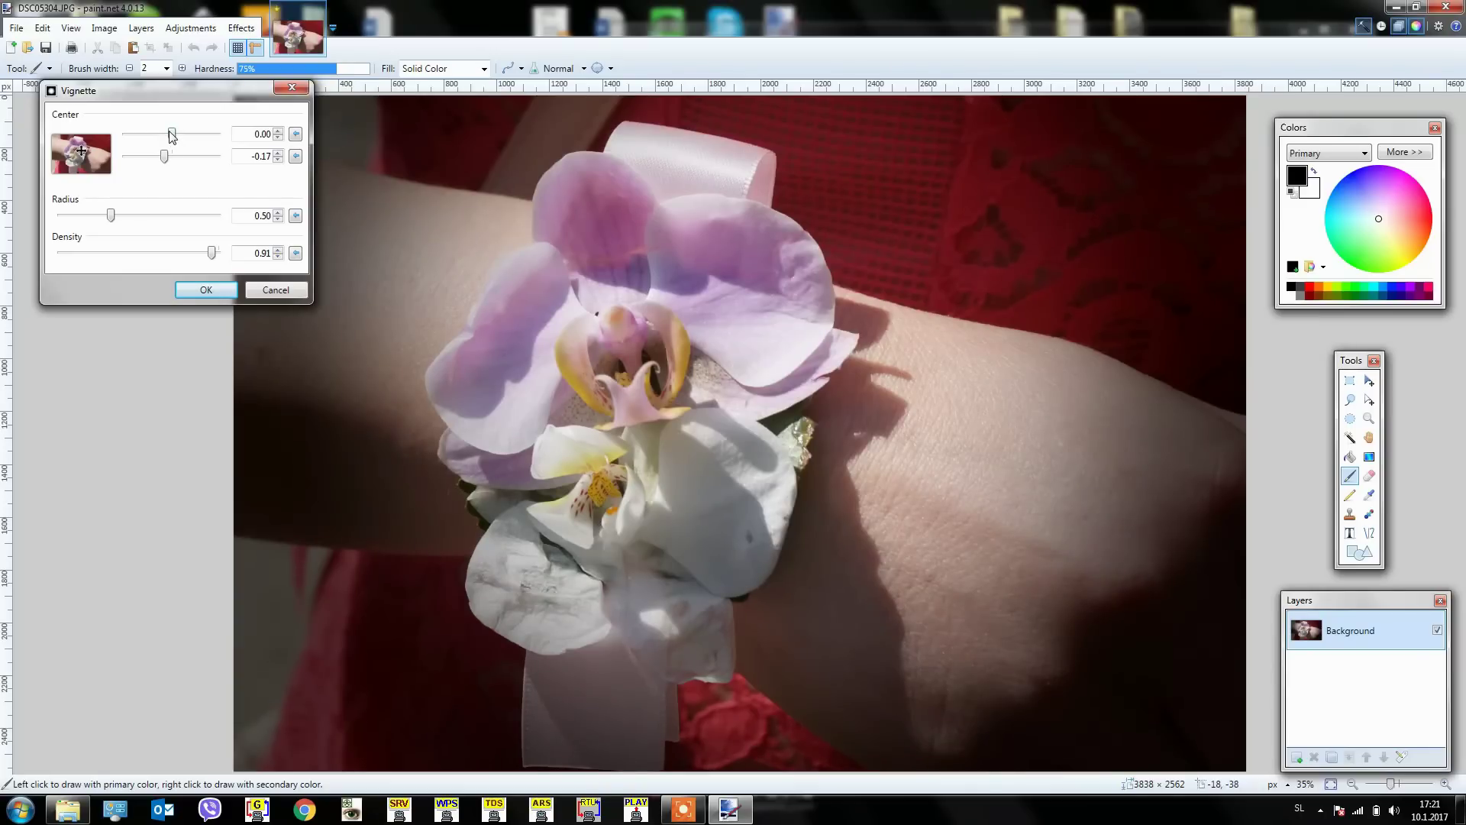
click(206, 291)
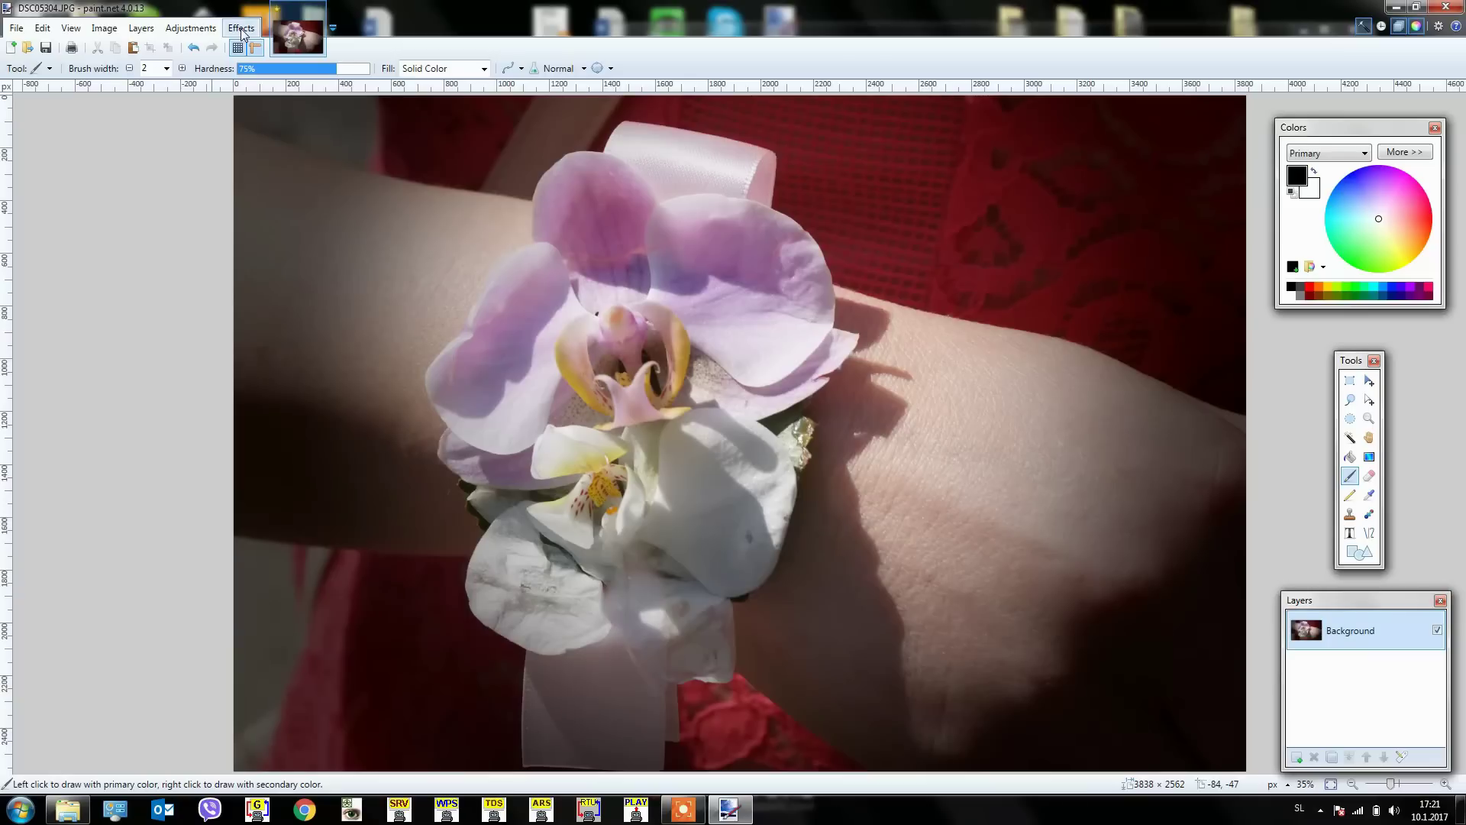
Undo the vignette to restore the photo's original bright edges.
click(194, 48)
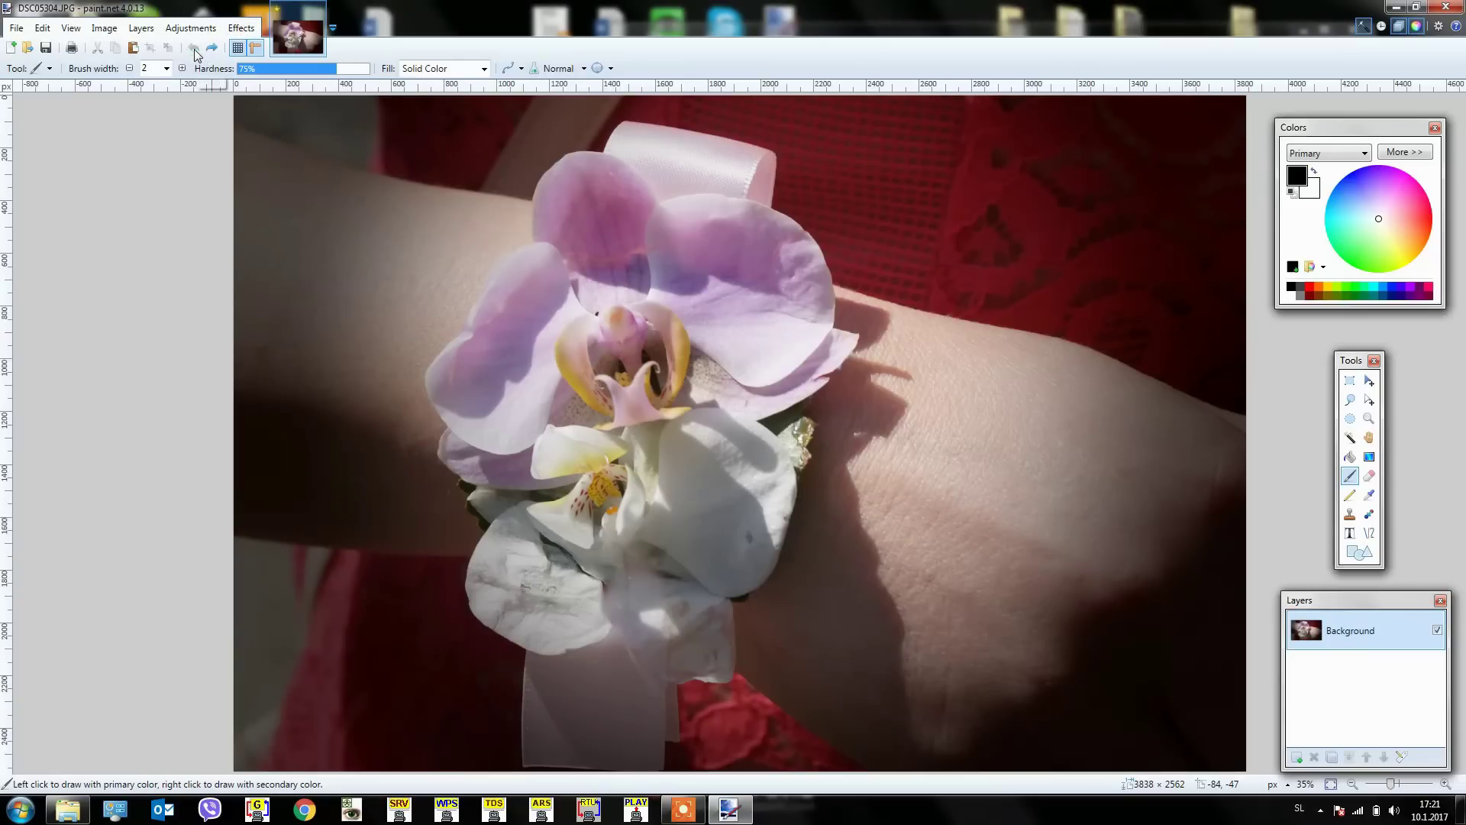
click(241, 31)
mouse_move(260, 168)
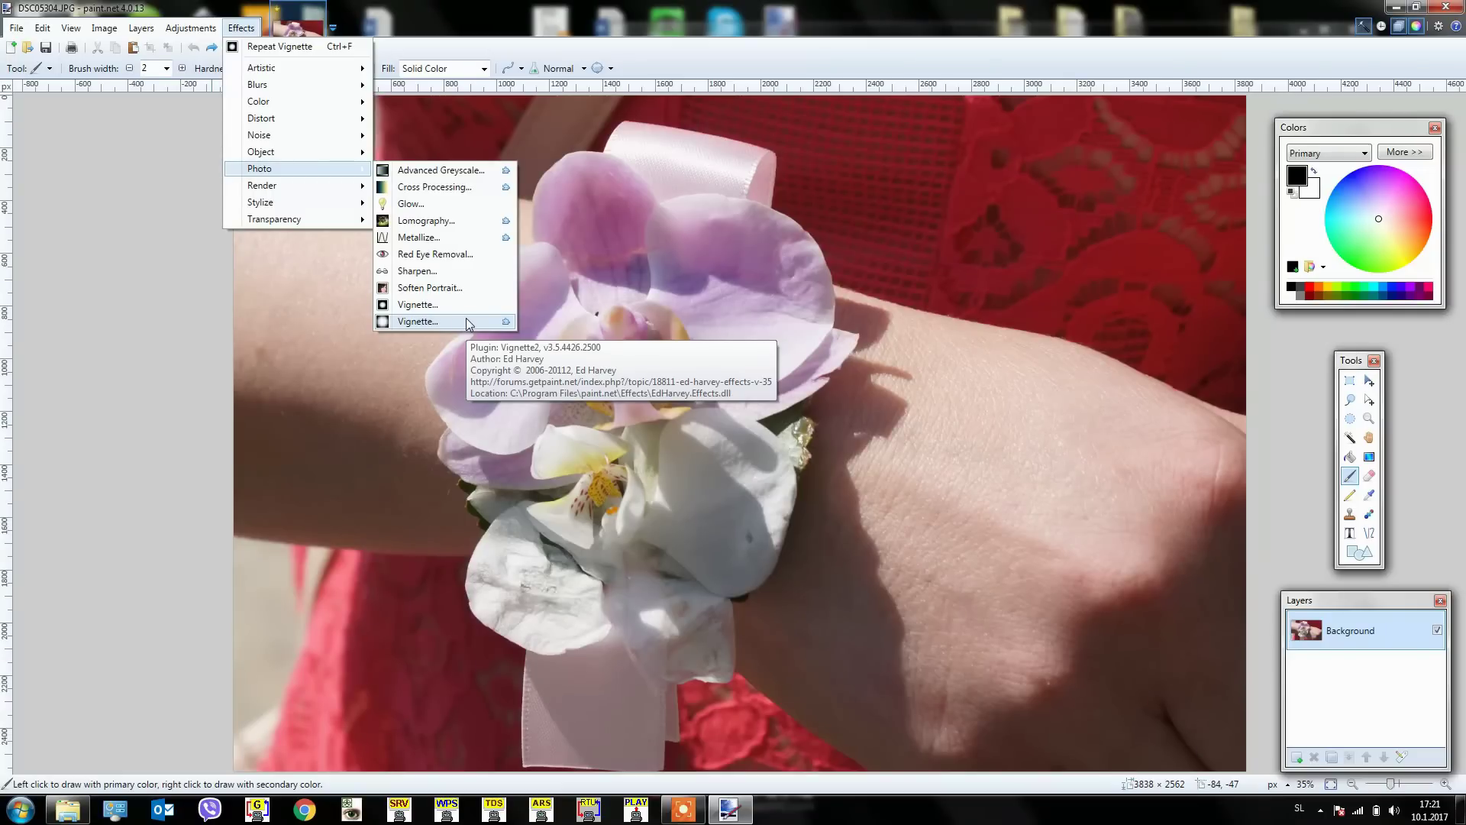
Open the second Photo Vignette entry, the Vignette2 plugin.
click(466, 319)
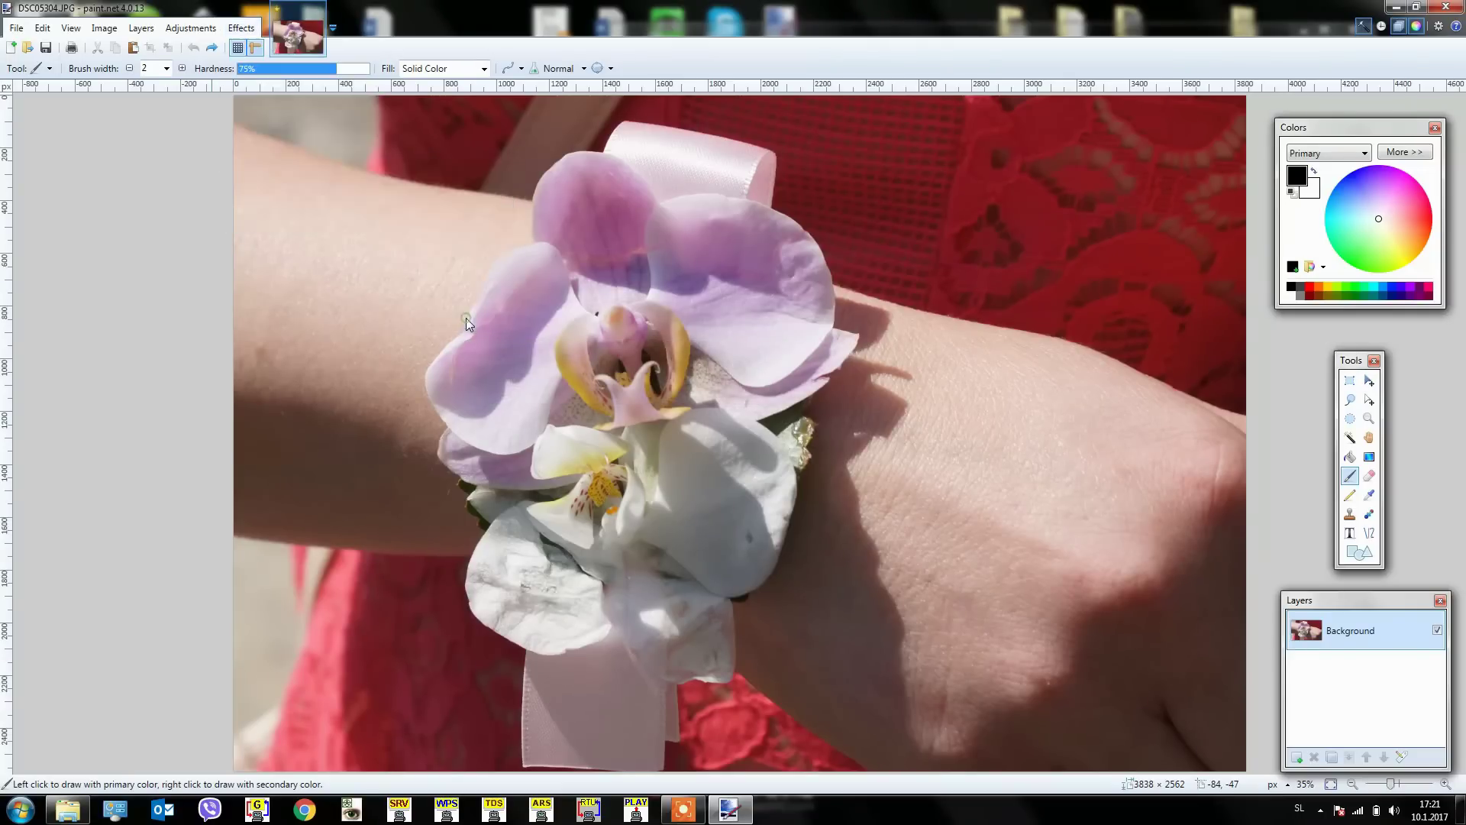
Tune the plugin vignette to offset -0.04/0.10, radius 0.70, density 0.84, rolloff 0.48.
mouse_move(328, 280)
mouse_down()
mouse_move(166, 204)
mouse_move(166, 229)
mouse_up()
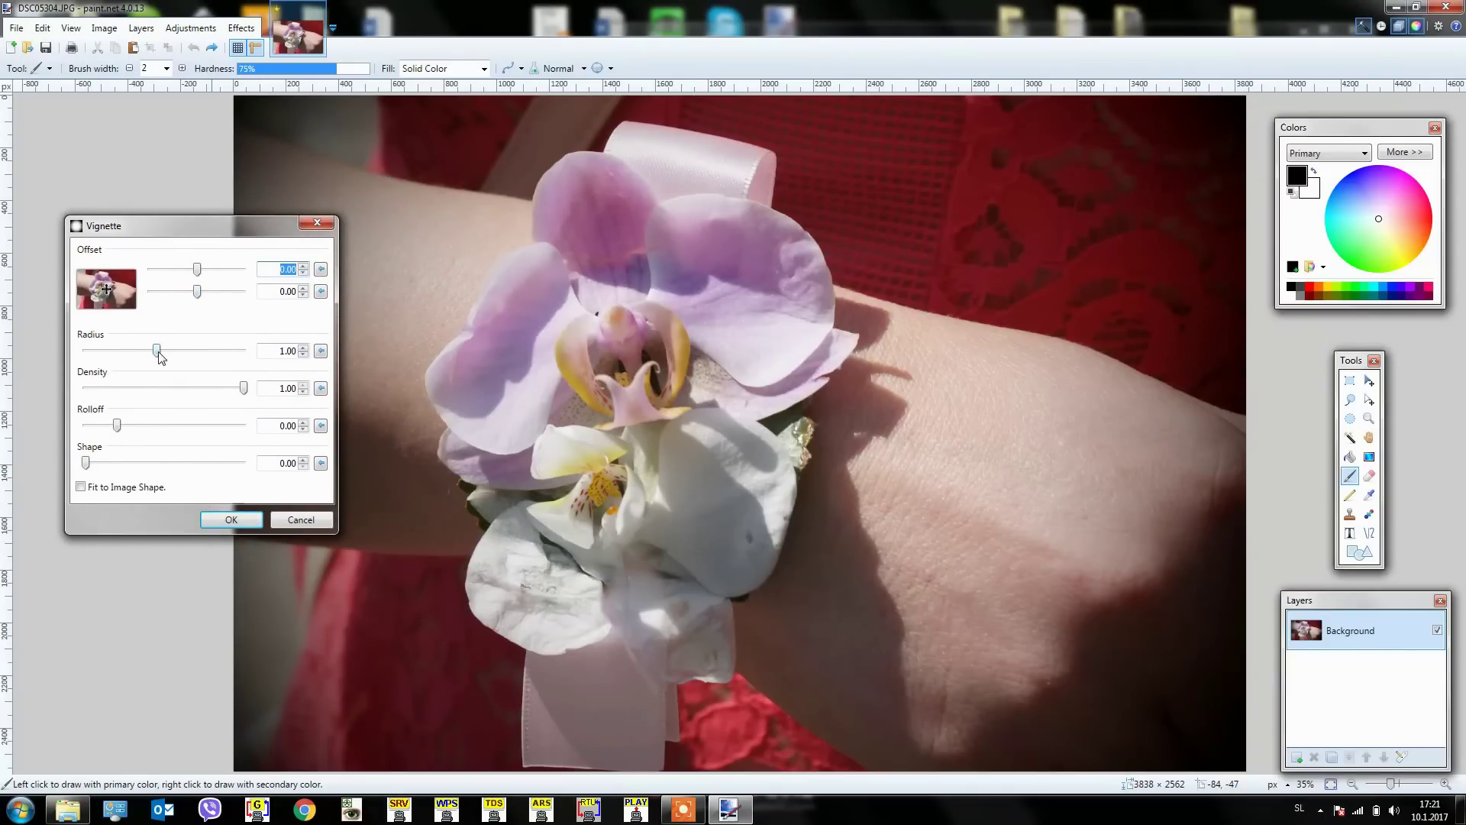
drag(158, 352, 154, 356)
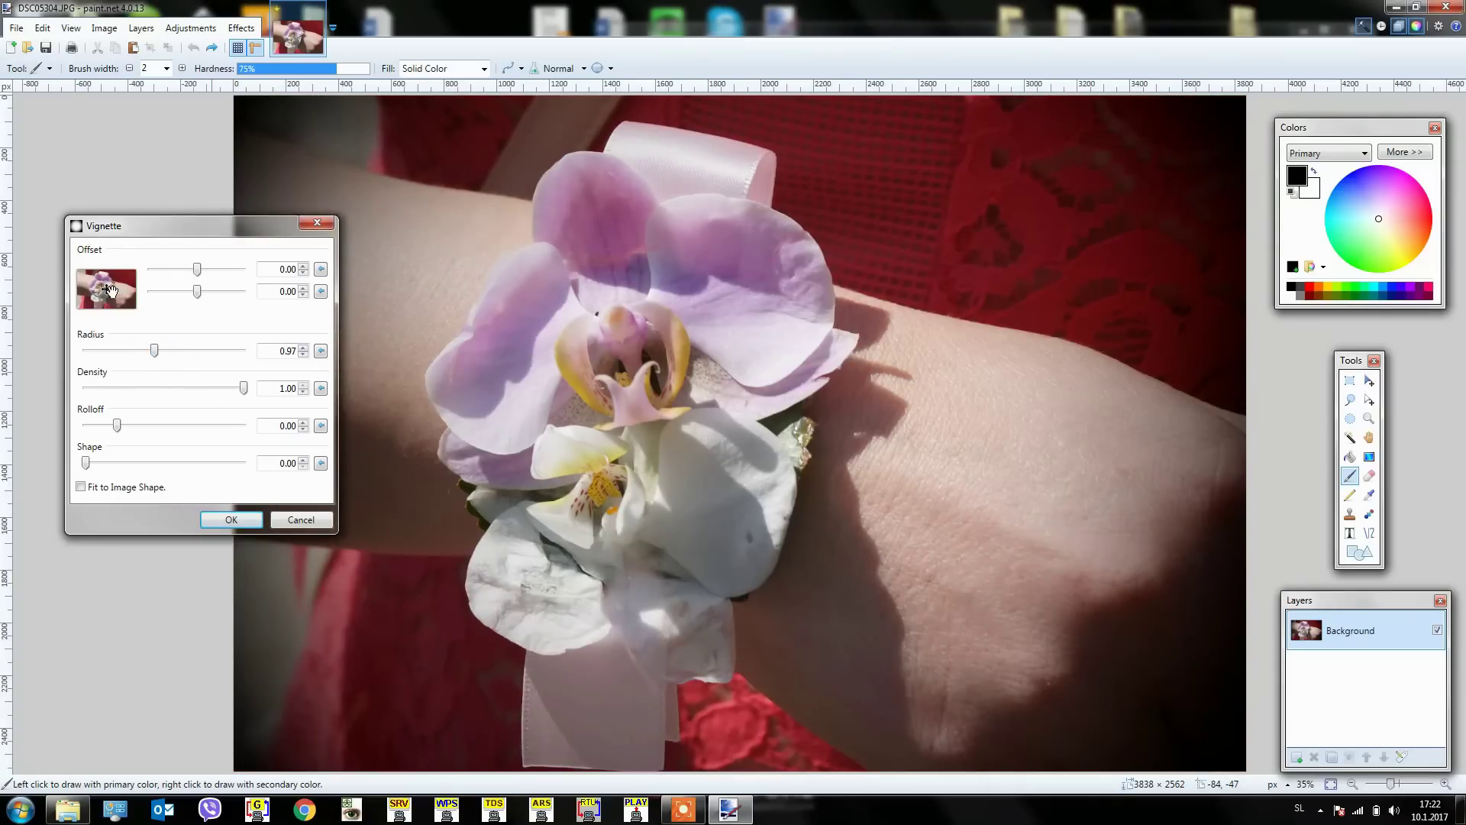
drag(109, 289, 106, 292)
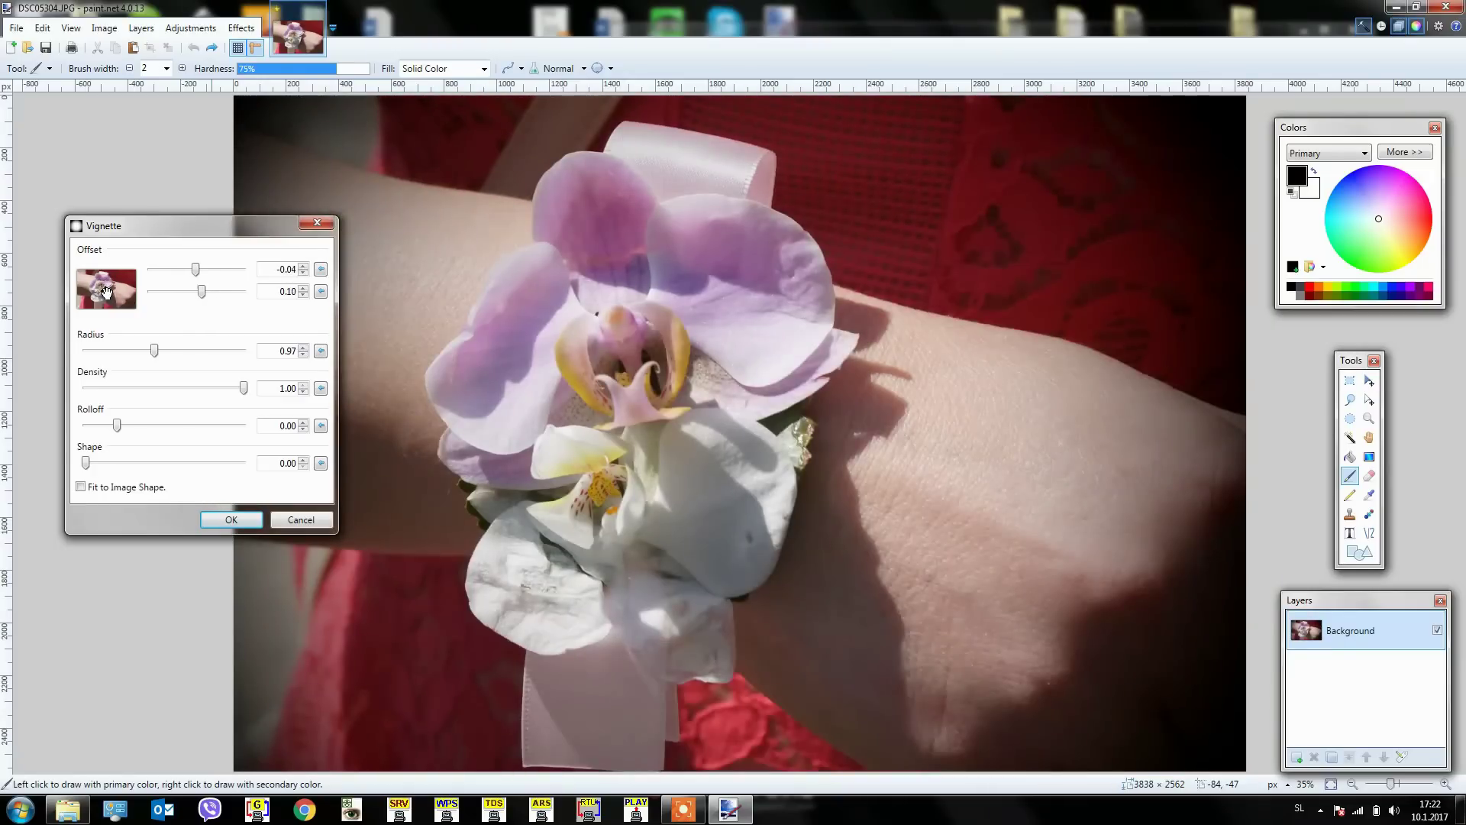
drag(119, 427, 134, 430)
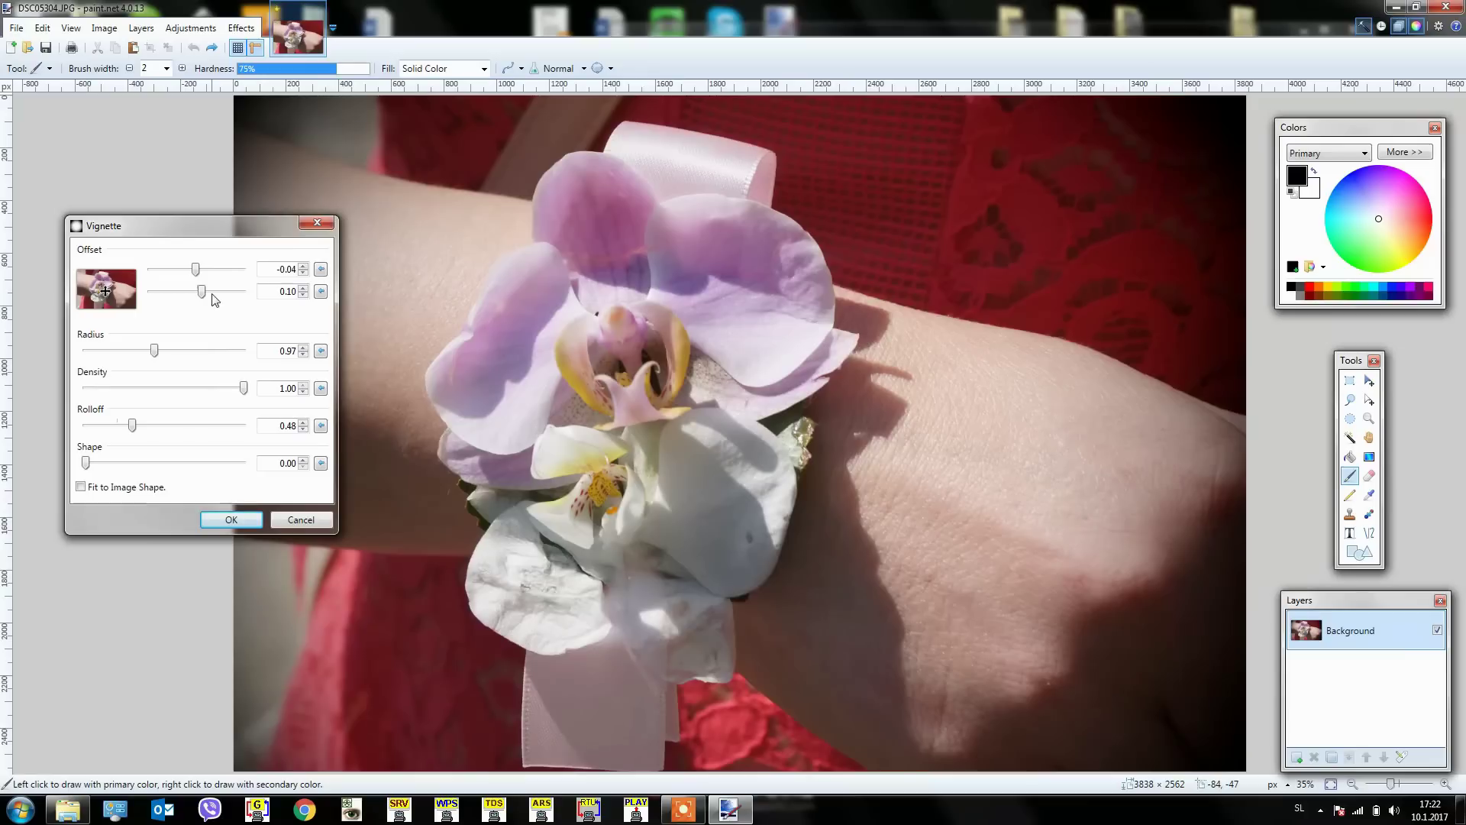
drag(155, 352, 150, 351)
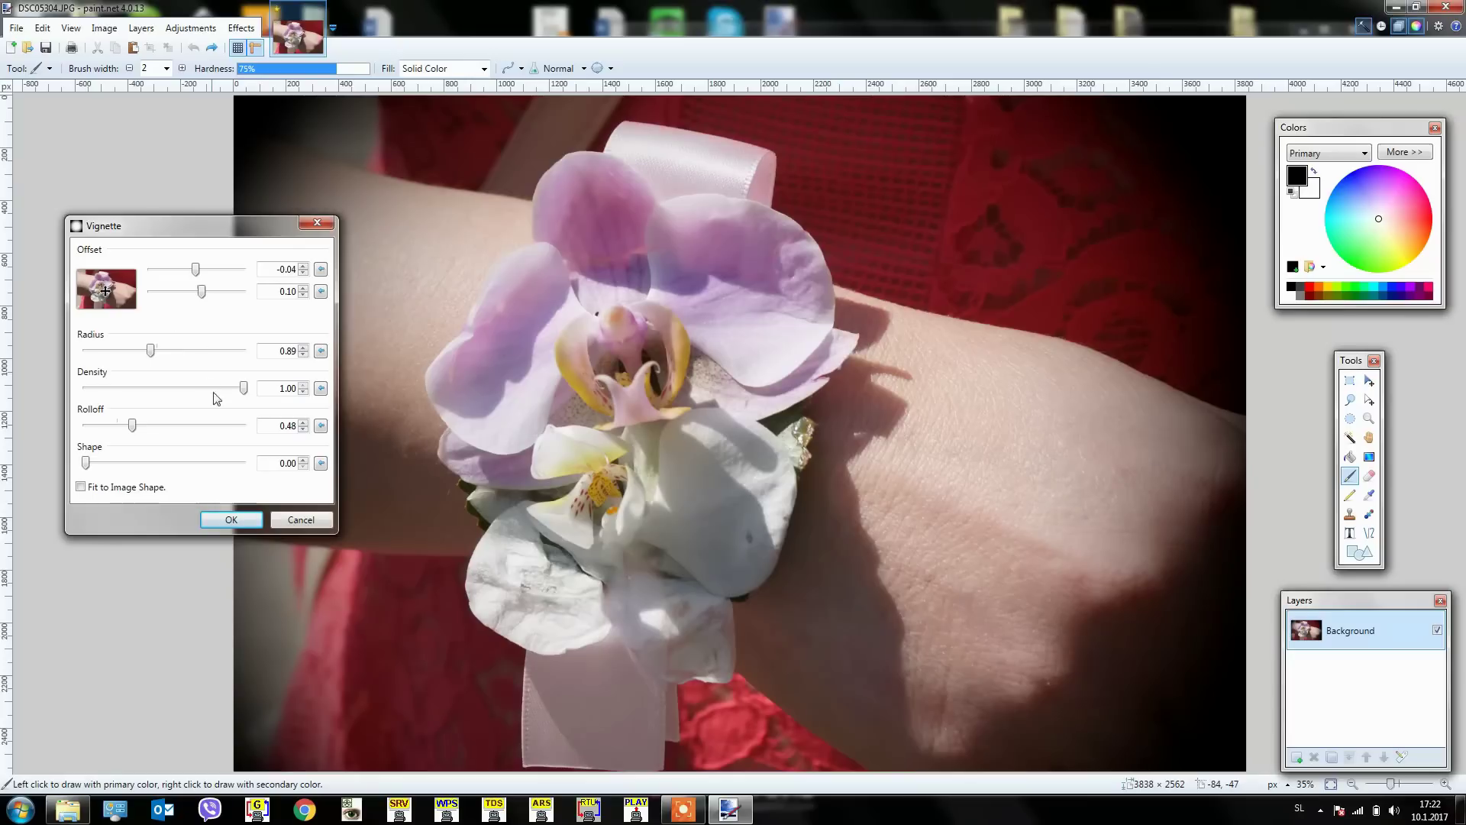
drag(244, 388, 219, 388)
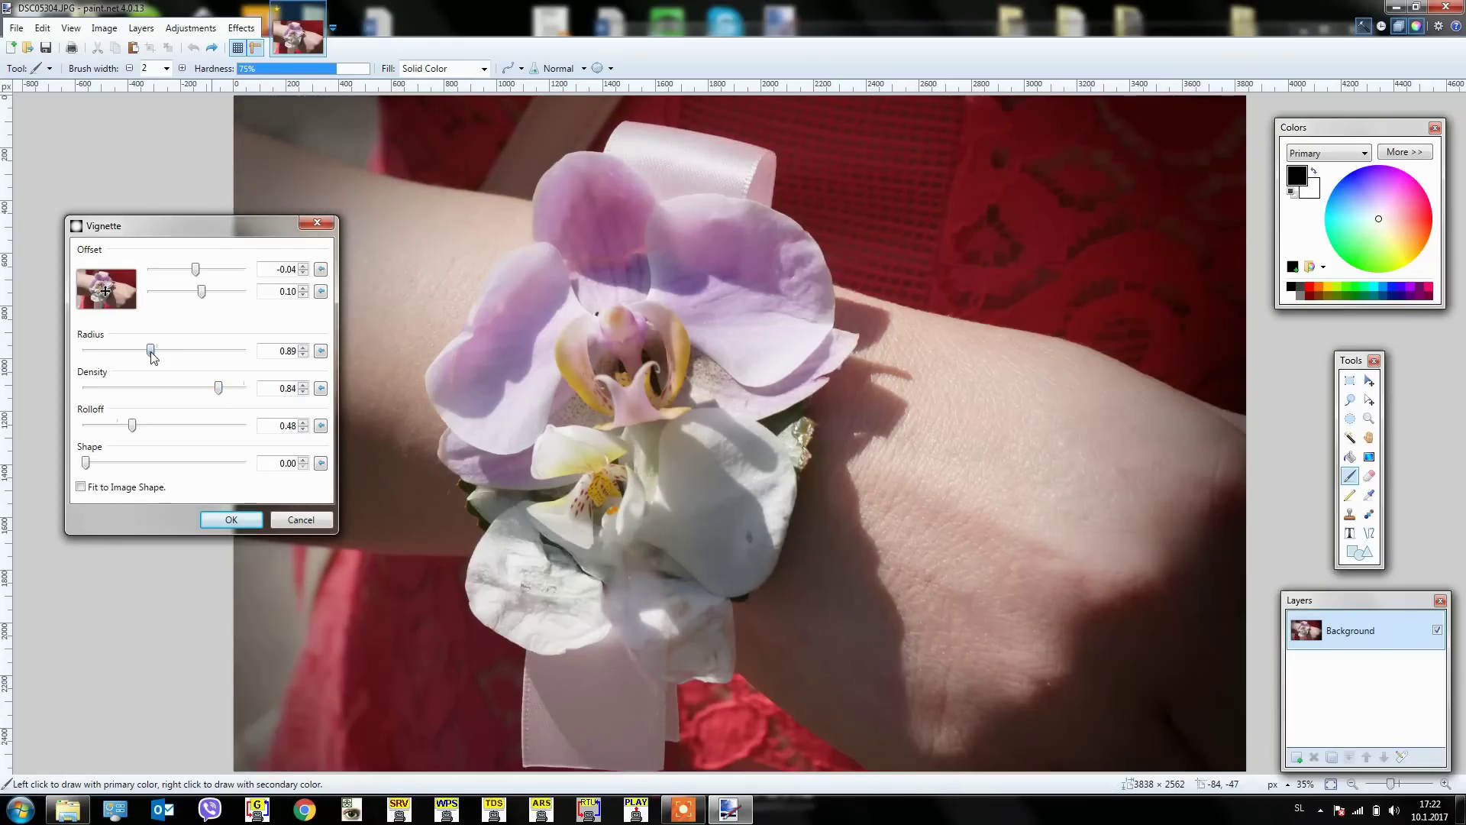
drag(151, 350, 142, 350)
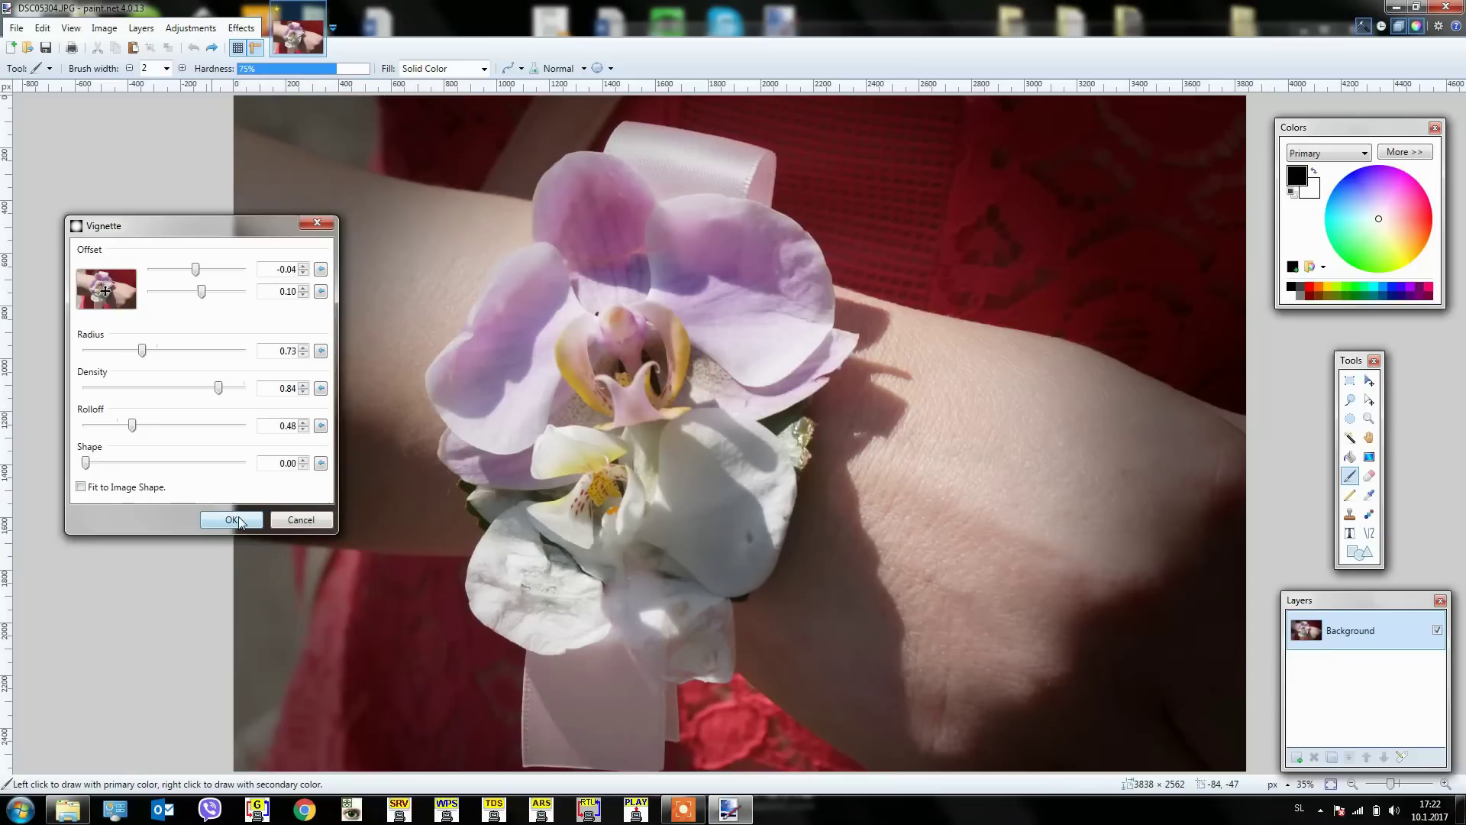
mouse_move(142, 349)
mouse_down()
mouse_move(165, 350)
mouse_move(142, 350)
mouse_up()
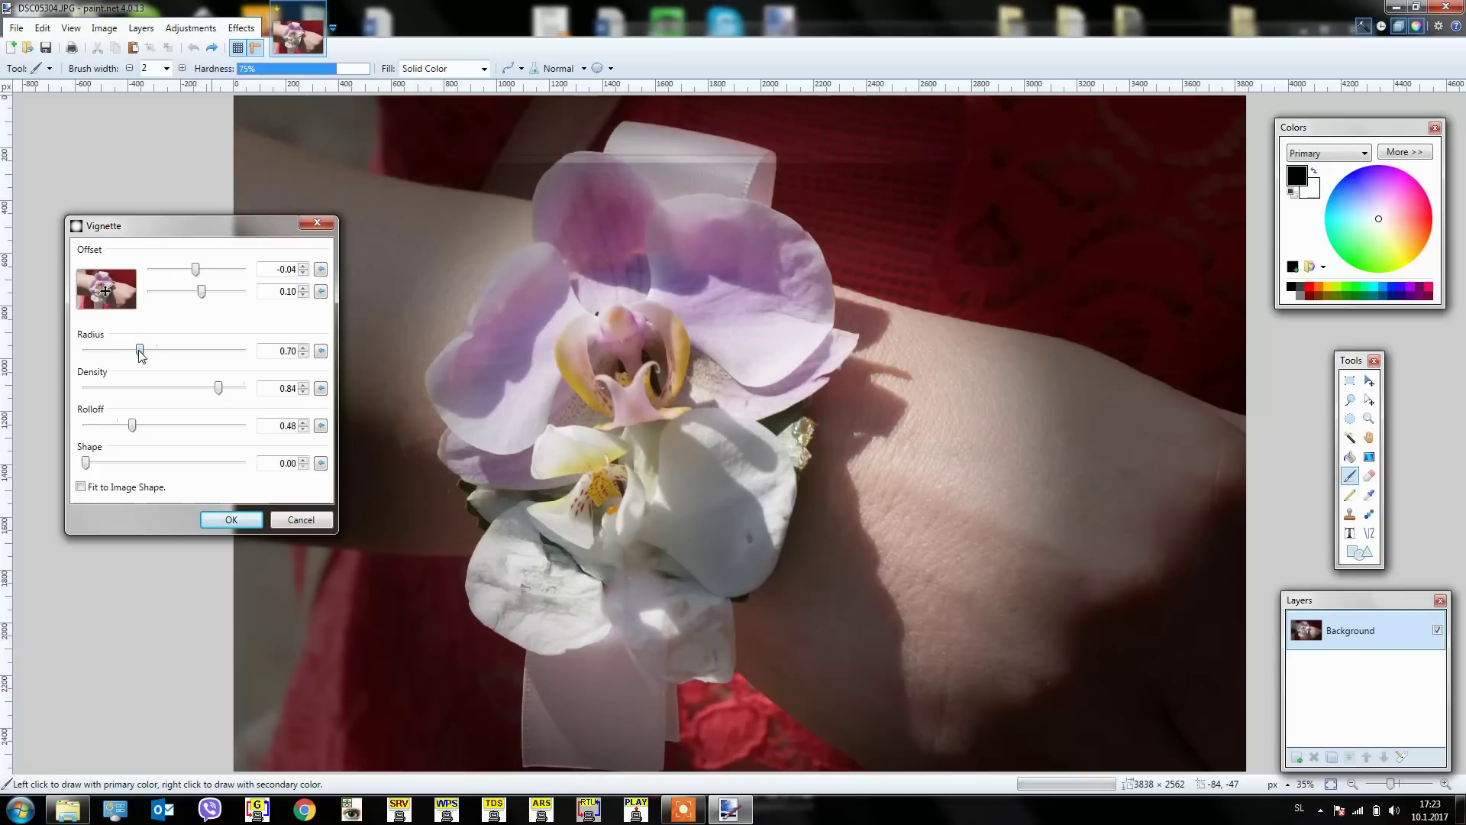
Apply the tuned plugin vignette, then undo it.
click(239, 524)
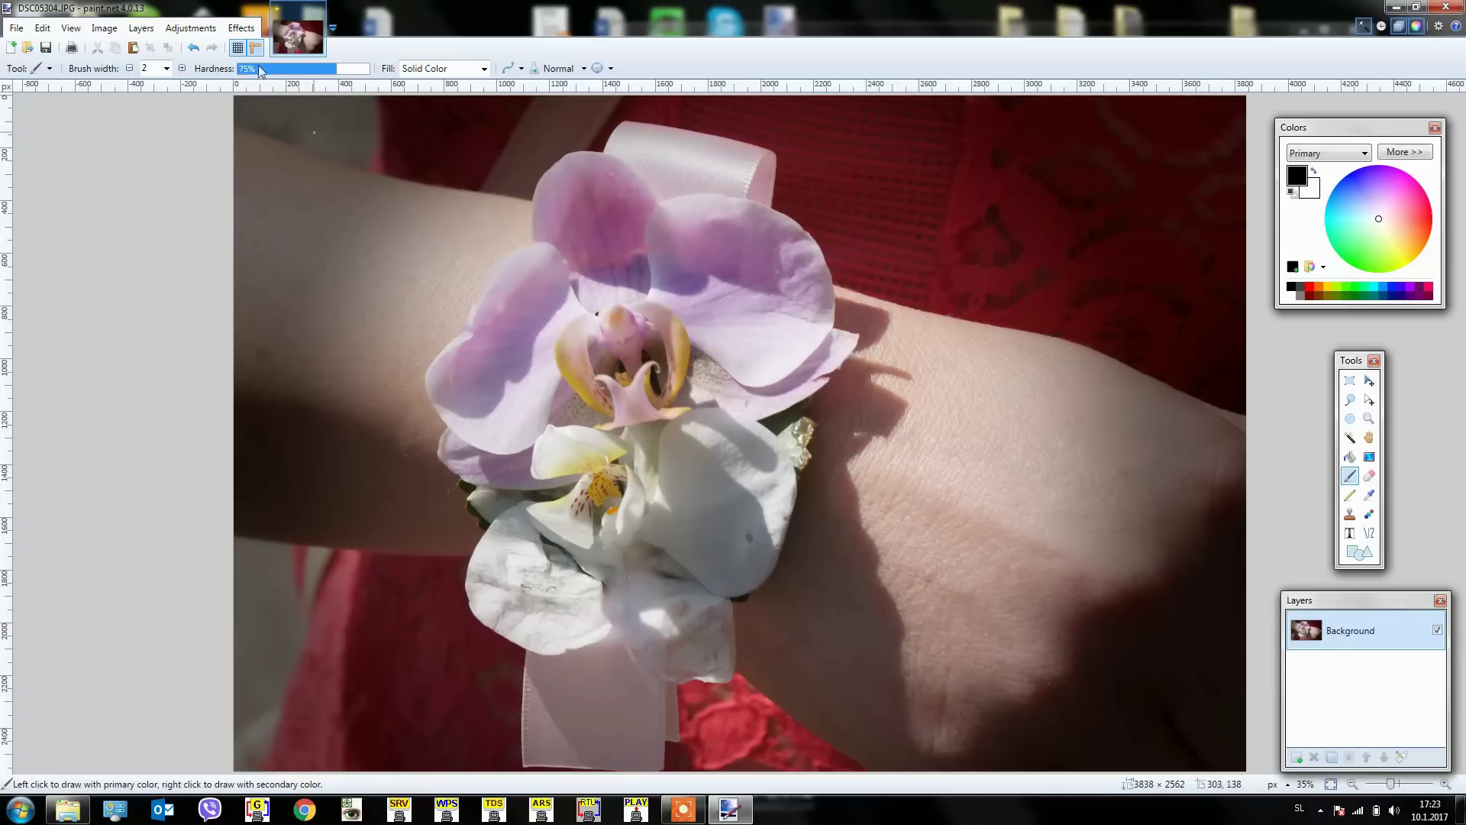
click(194, 51)
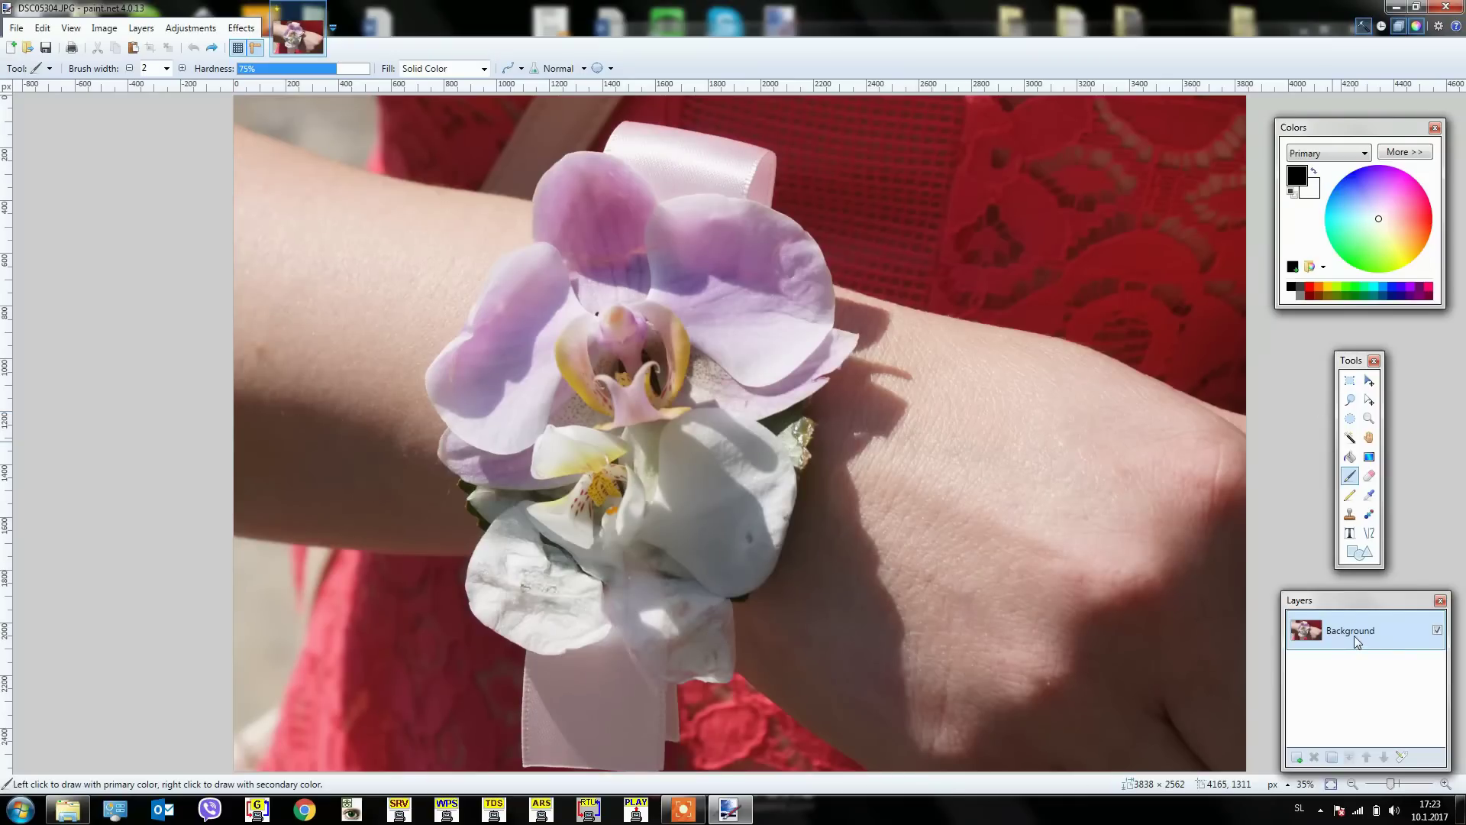
On a new Layer 2, draw a radial white-to-black gradient centred near the photo's middle.
click(1297, 757)
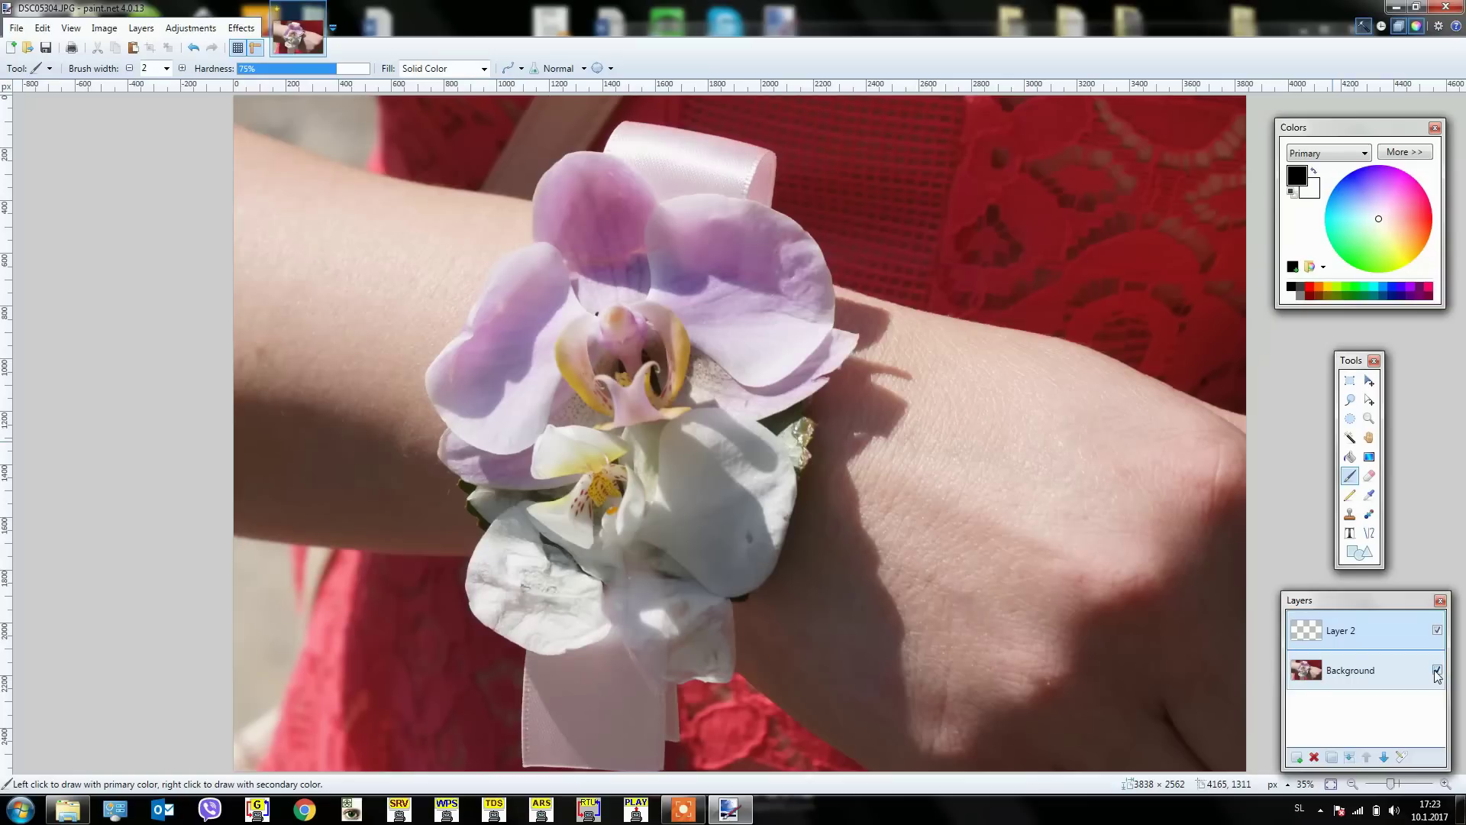
click(1368, 458)
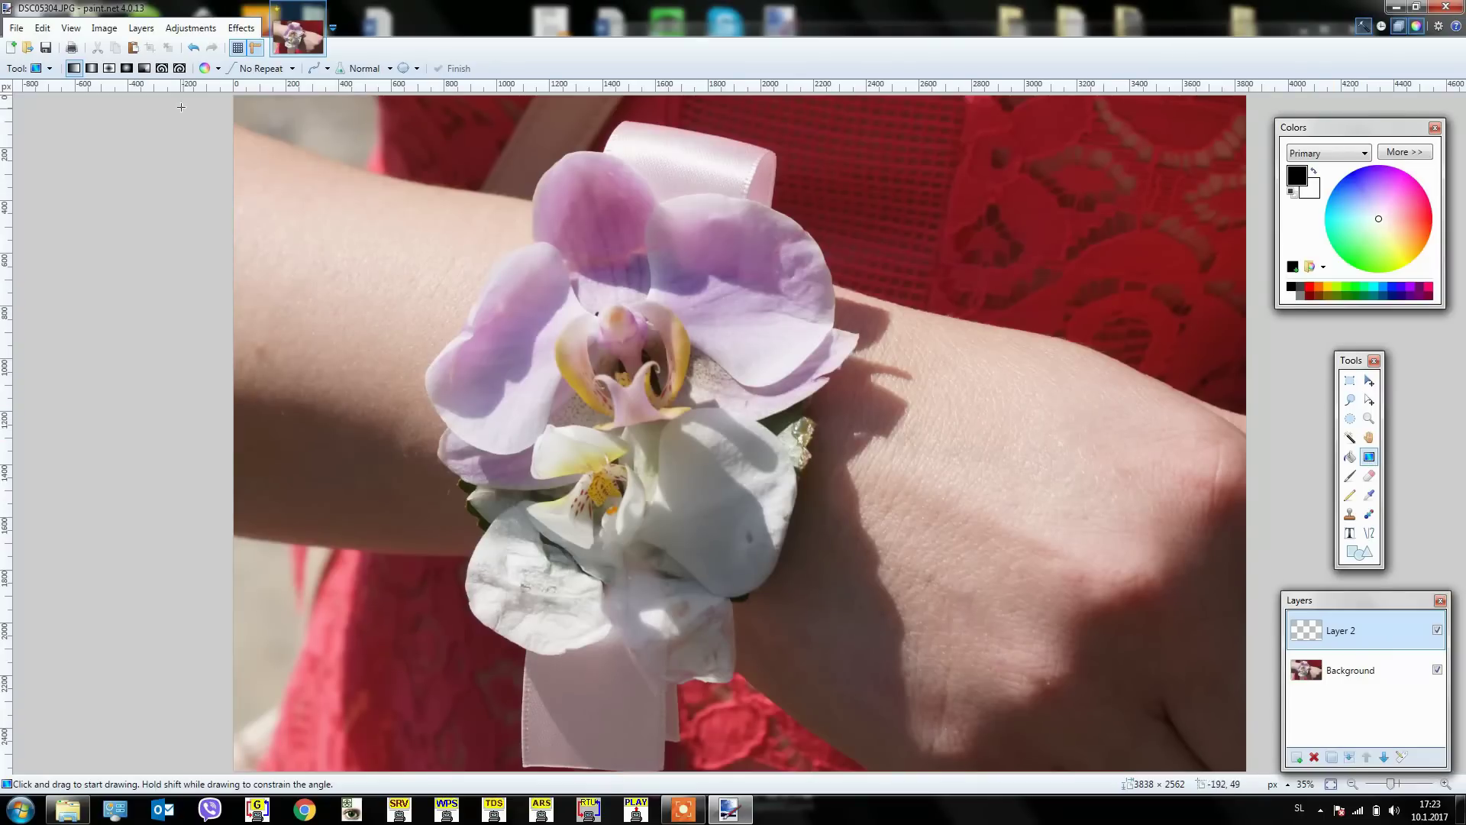
click(127, 69)
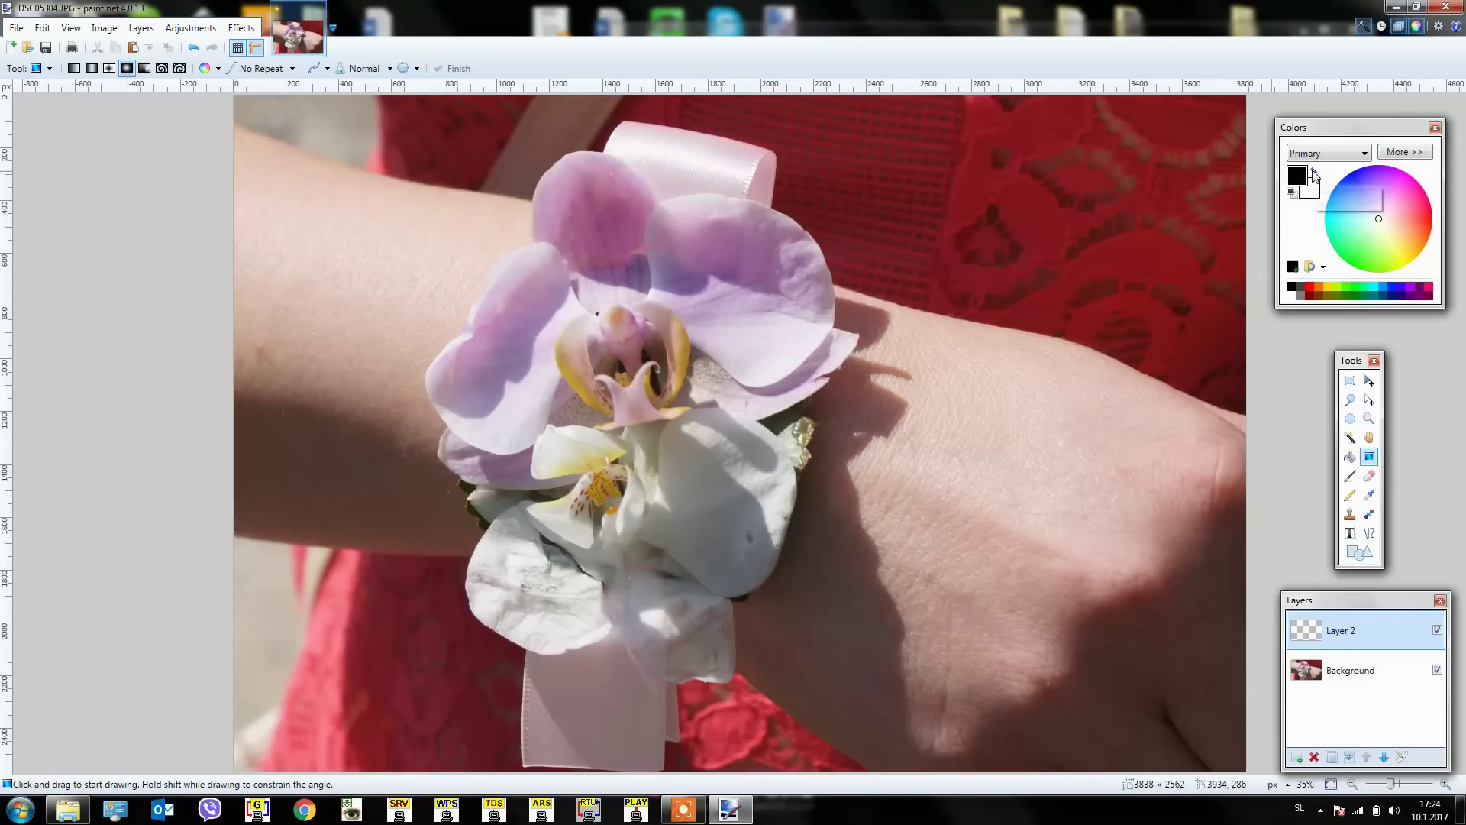
click(1314, 172)
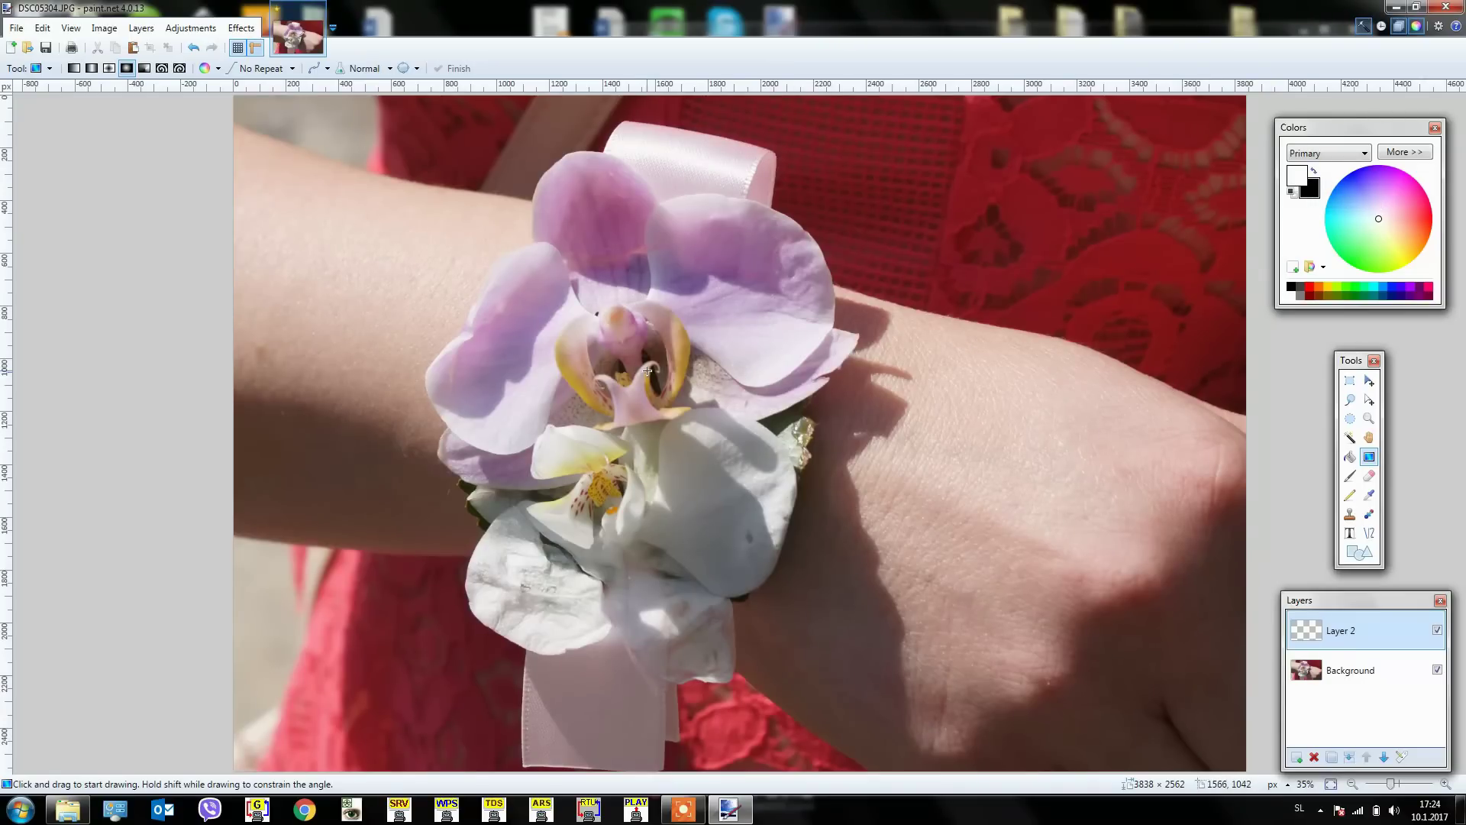
mouse_move(647, 370)
mouse_down()
mouse_move(1025, 540)
mouse_move(1209, 662)
mouse_up()
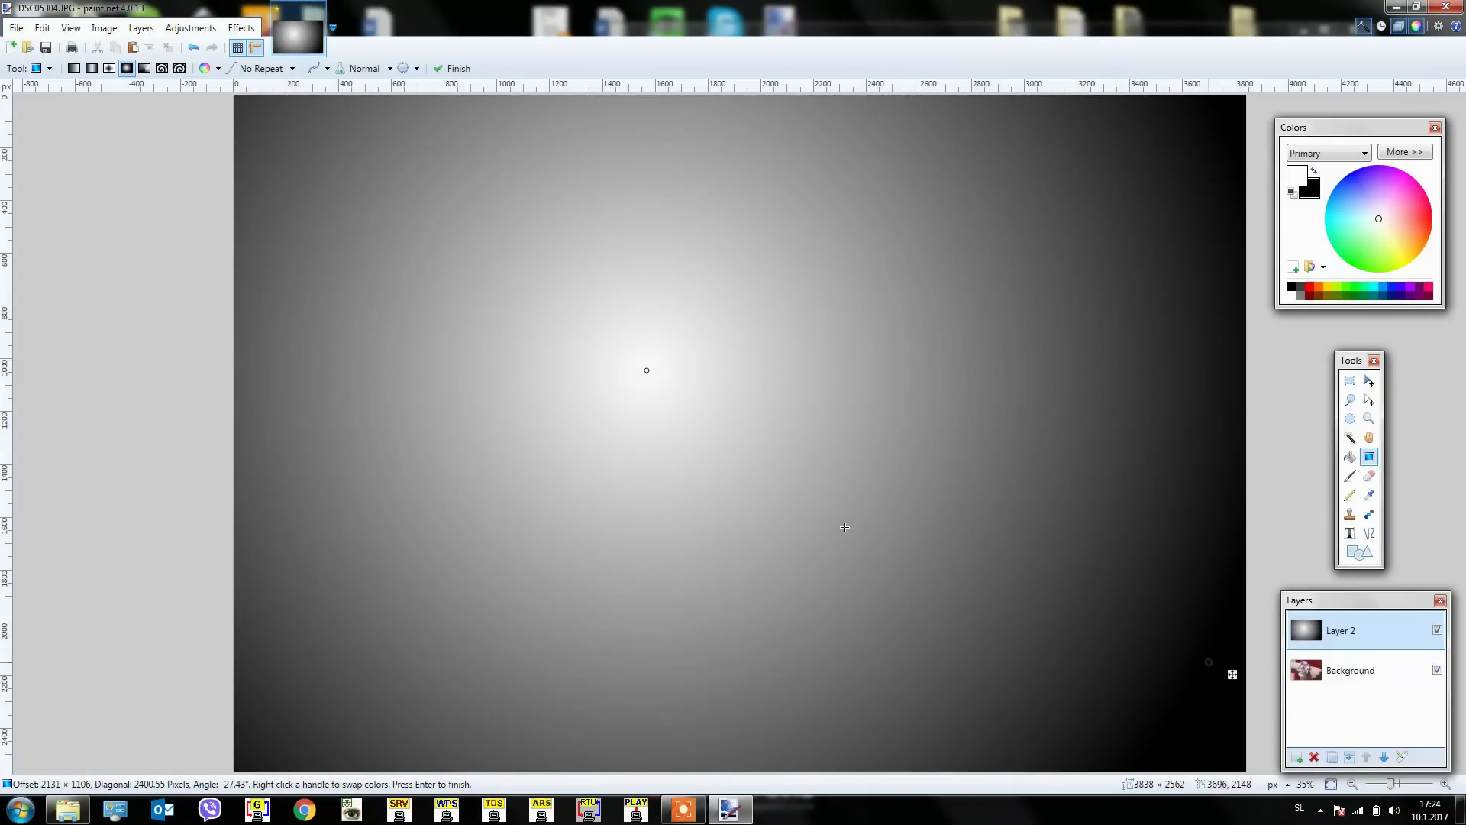
drag(657, 375, 675, 394)
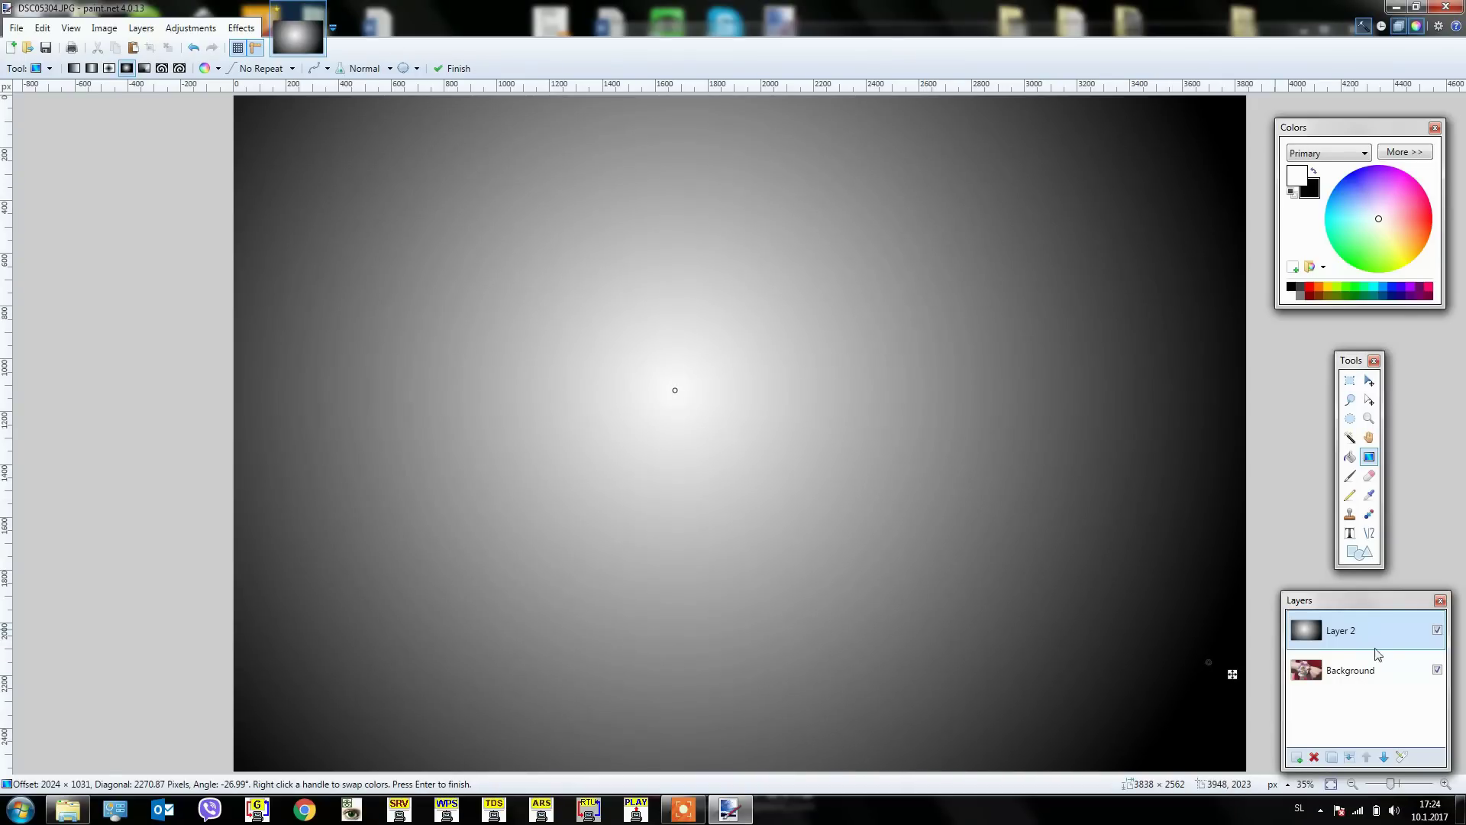
Set the gradient layer's blend mode to Multiply with opacity 223.
click(1402, 759)
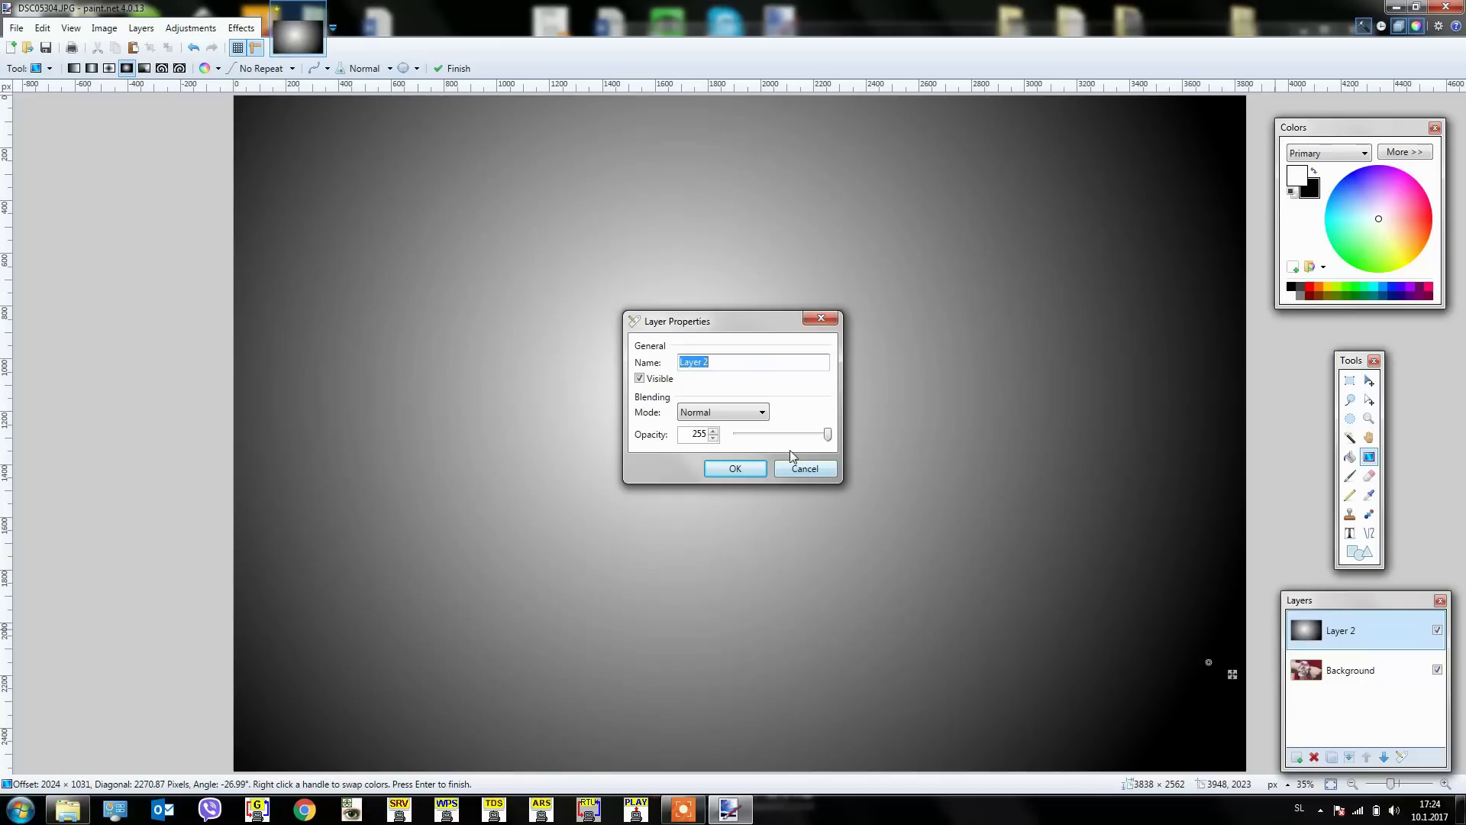
click(762, 412)
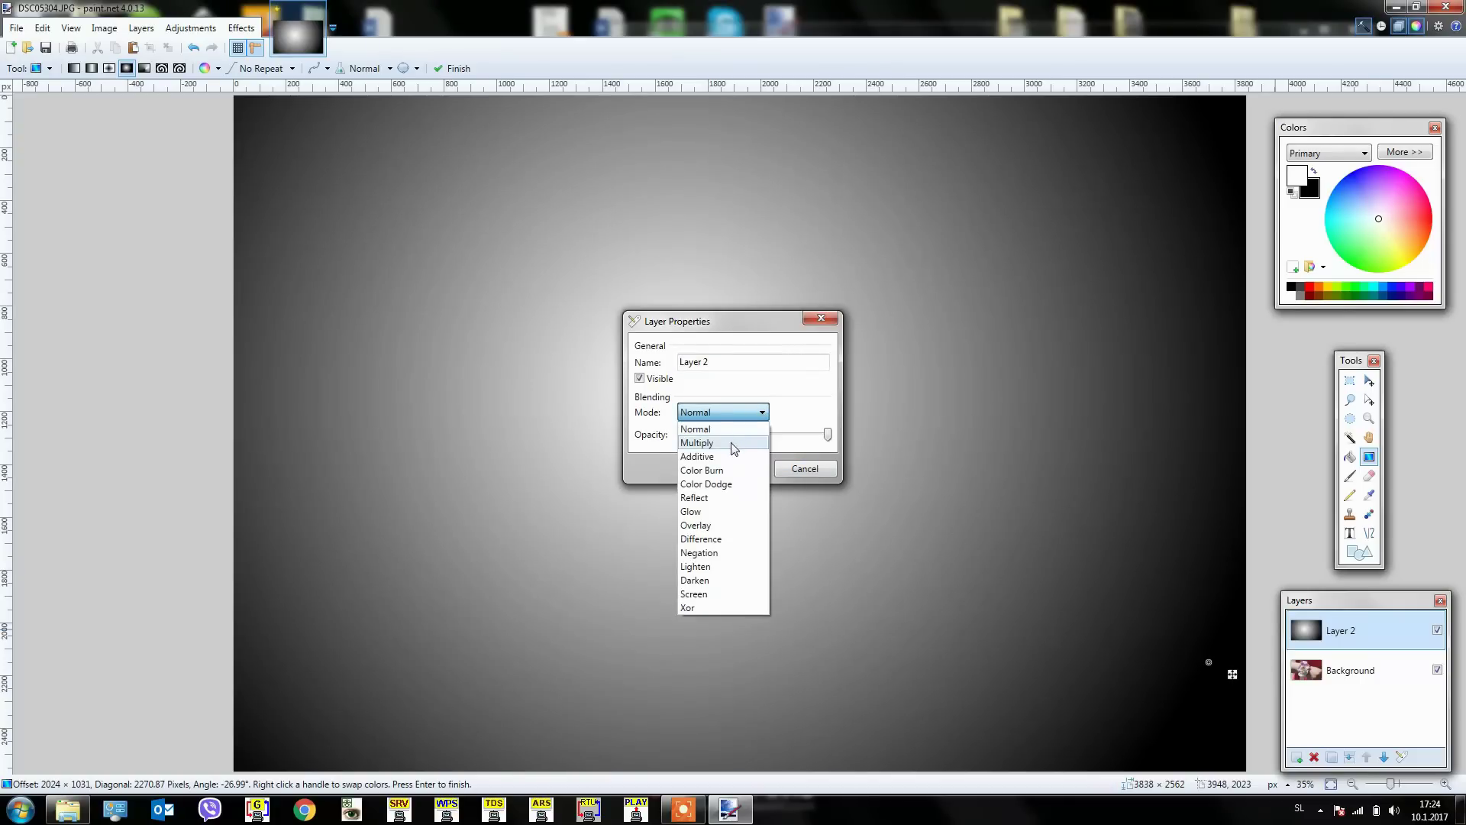
click(731, 443)
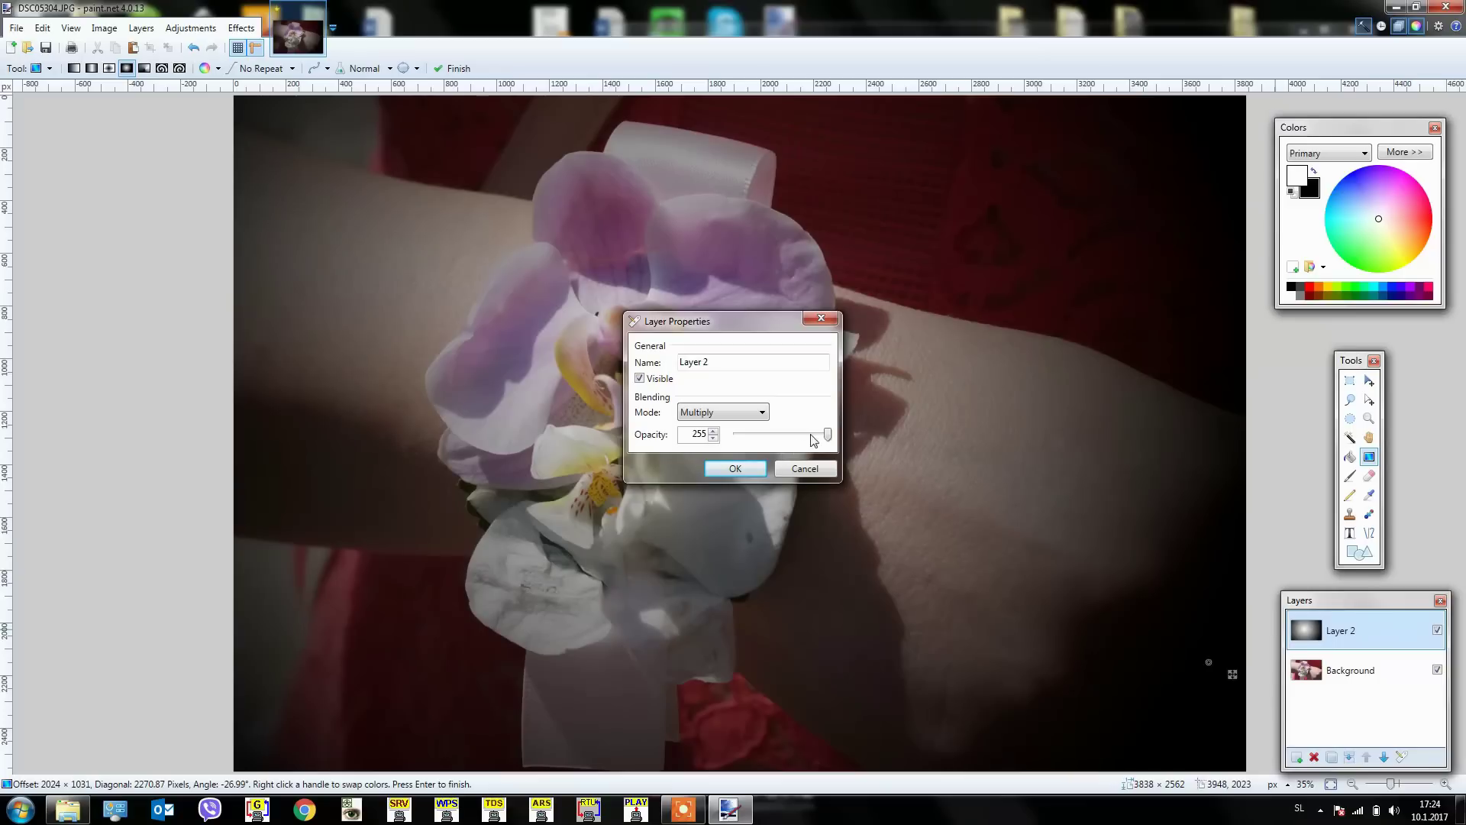
drag(827, 434, 816, 434)
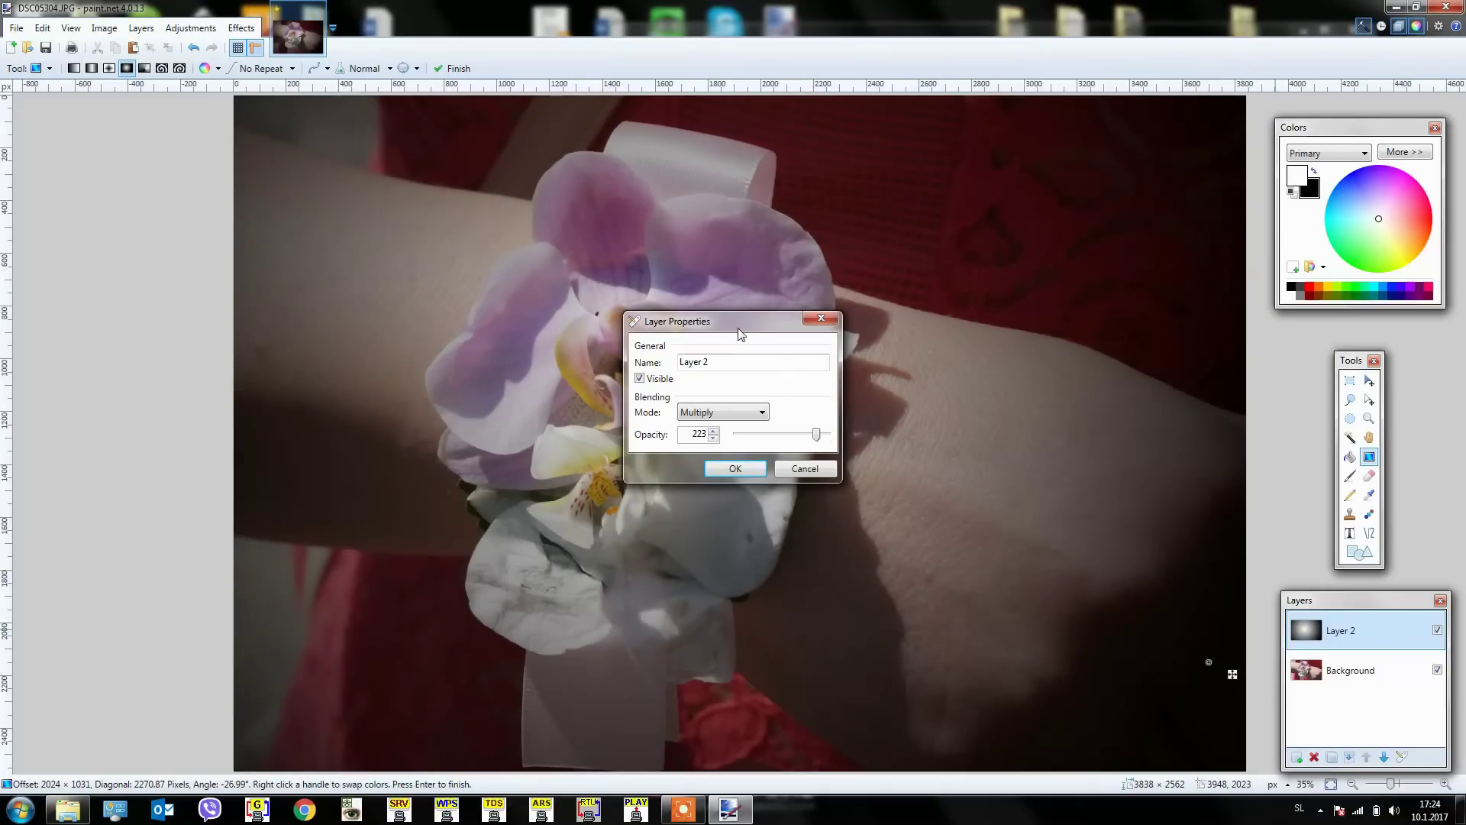
mouse_move(738, 330)
mouse_down()
mouse_move(999, 291)
mouse_move(1033, 202)
mouse_up()
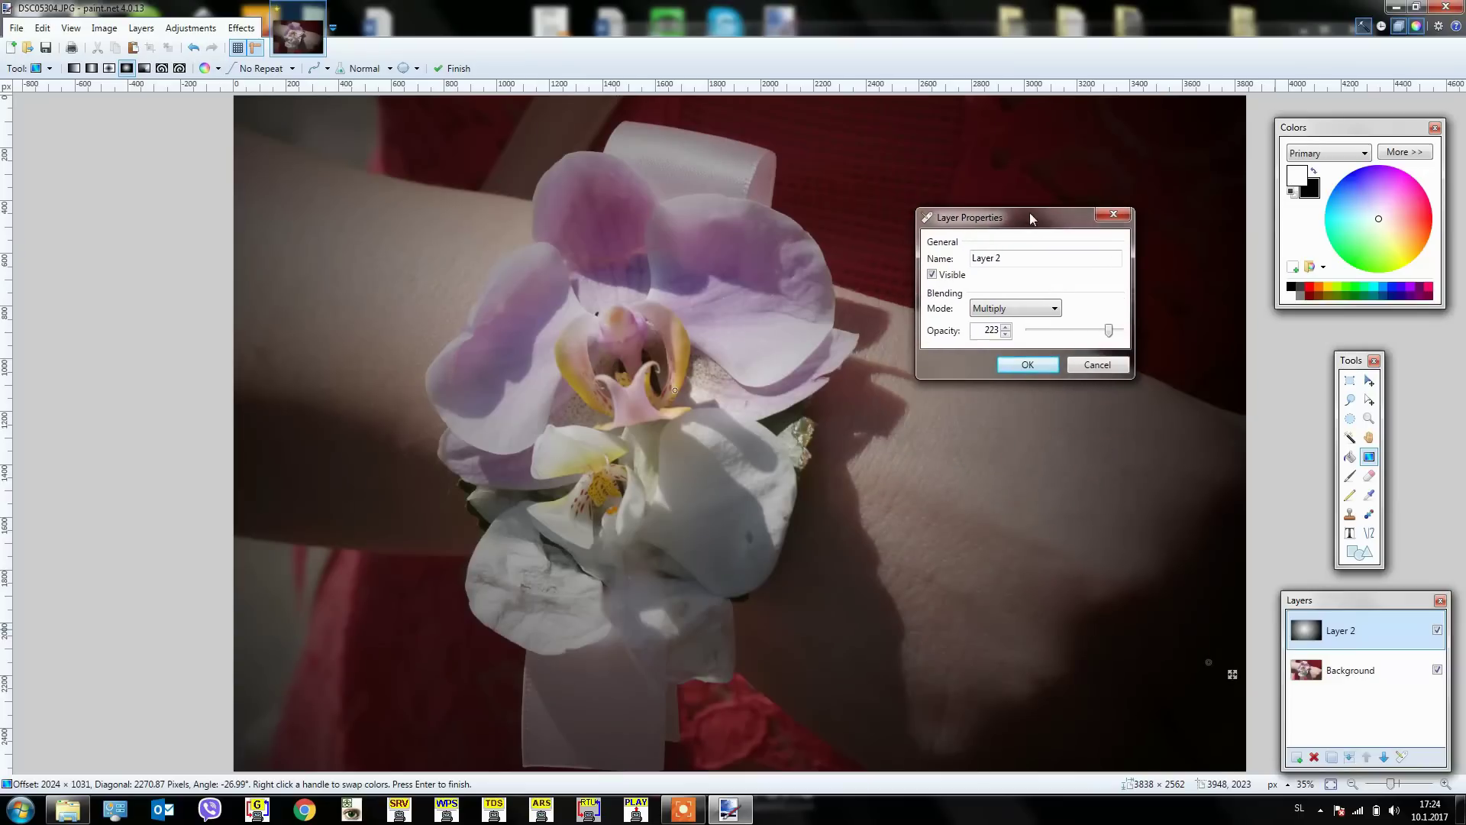
click(1027, 358)
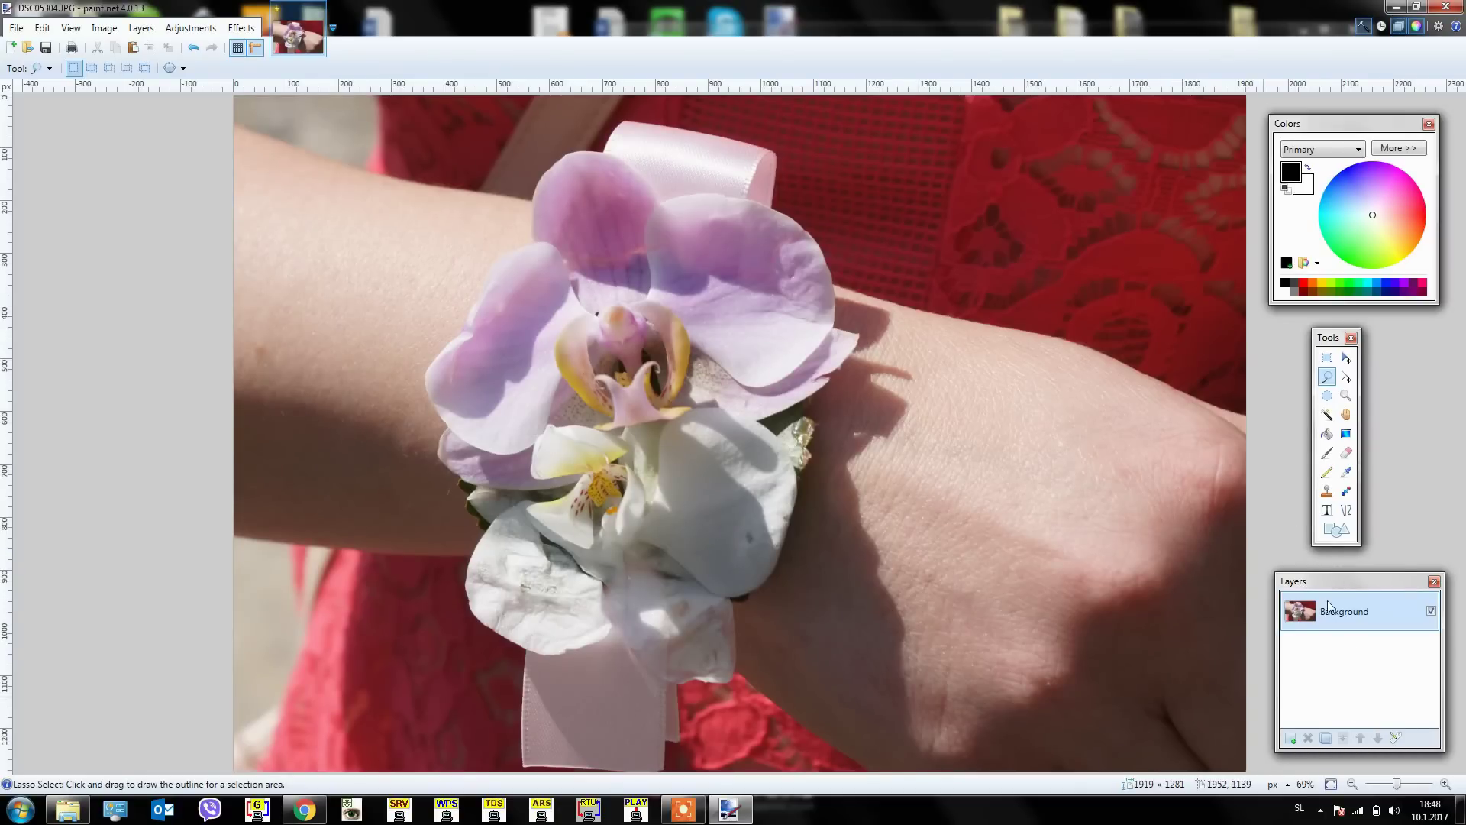
Add a black-filled Layer 2 and move it beneath the Background photo.
click(1290, 738)
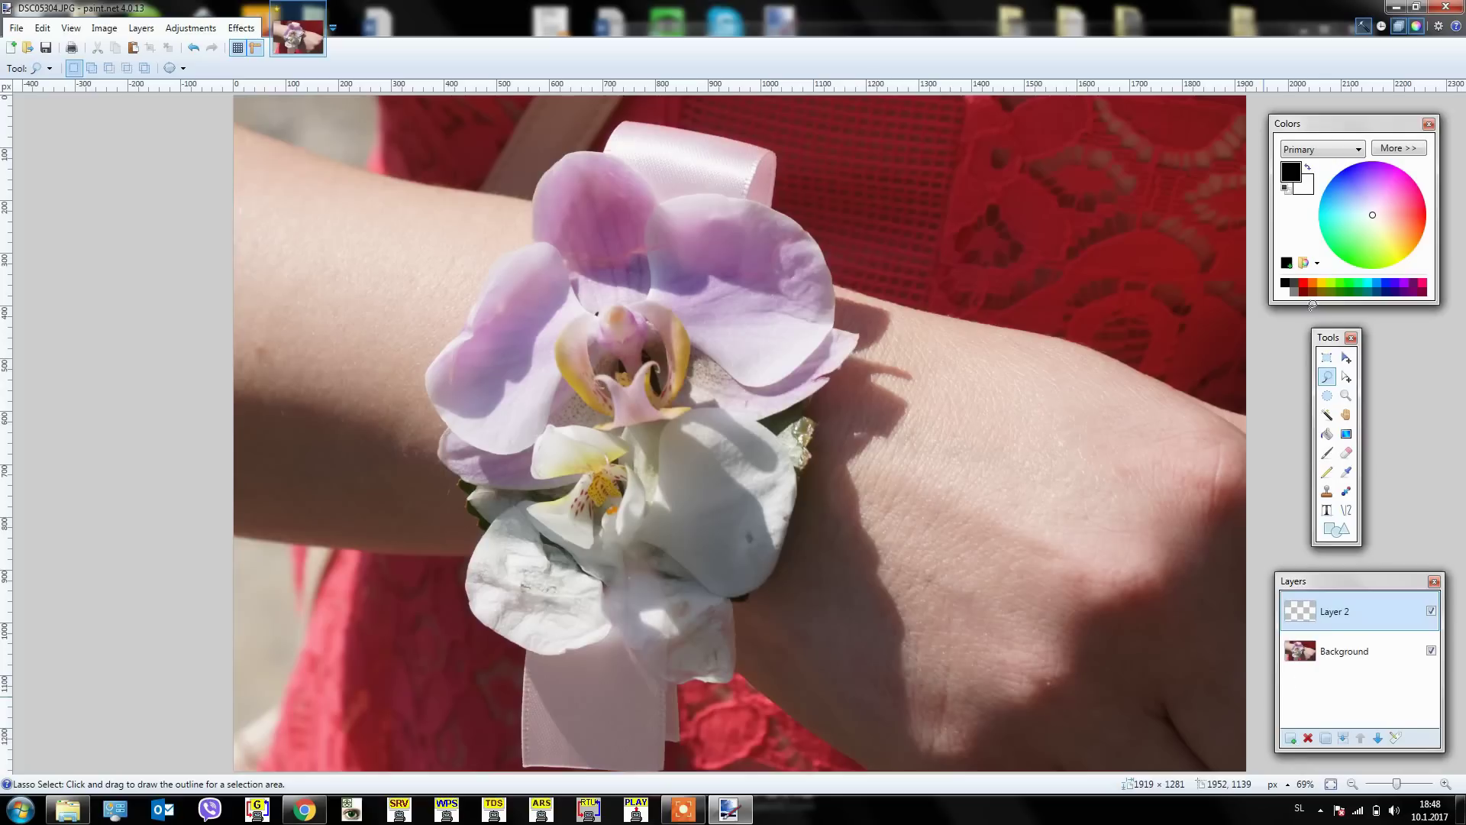
click(1328, 435)
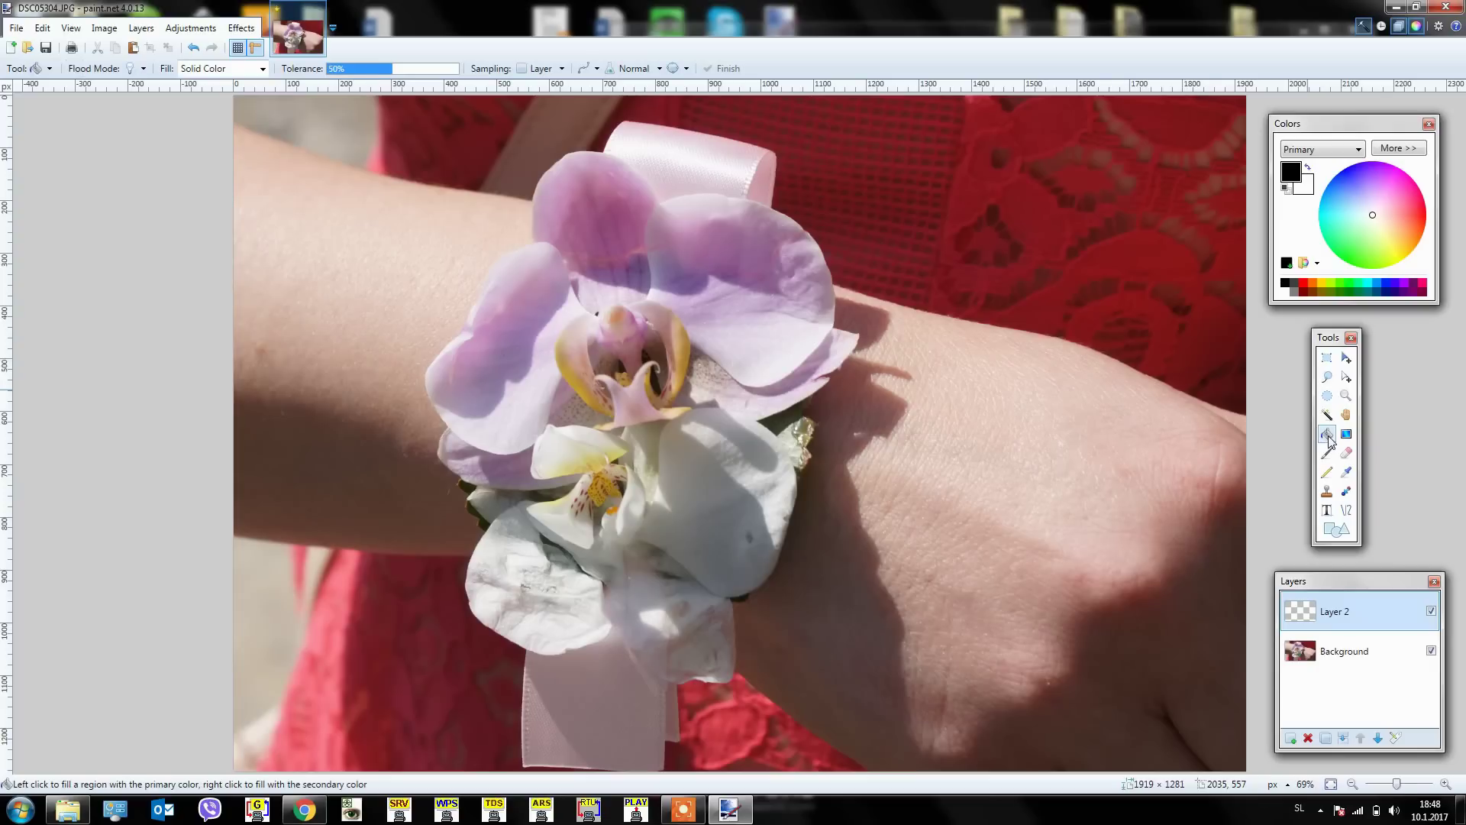
click(1136, 486)
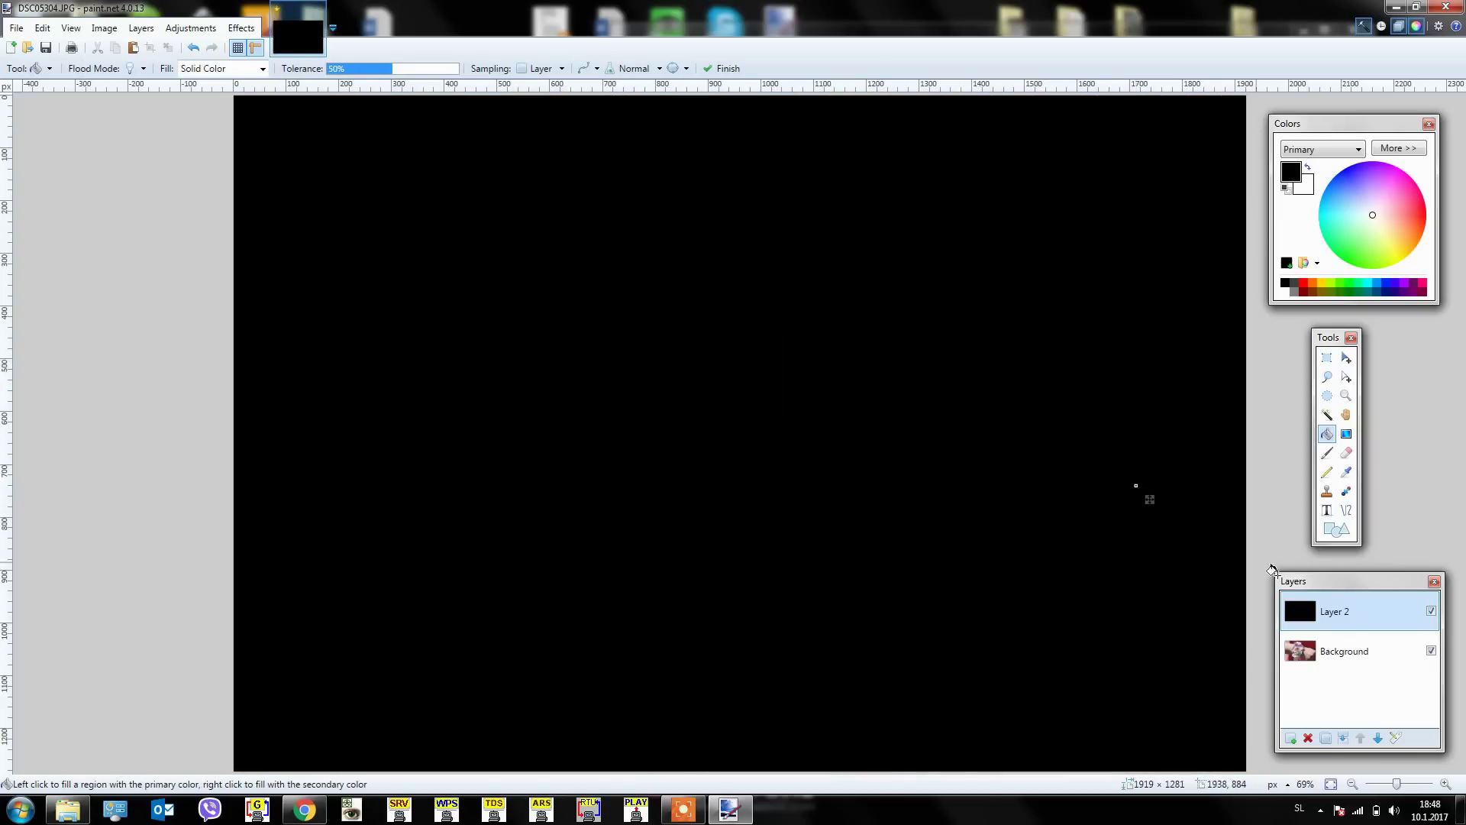
drag(1352, 622, 1357, 661)
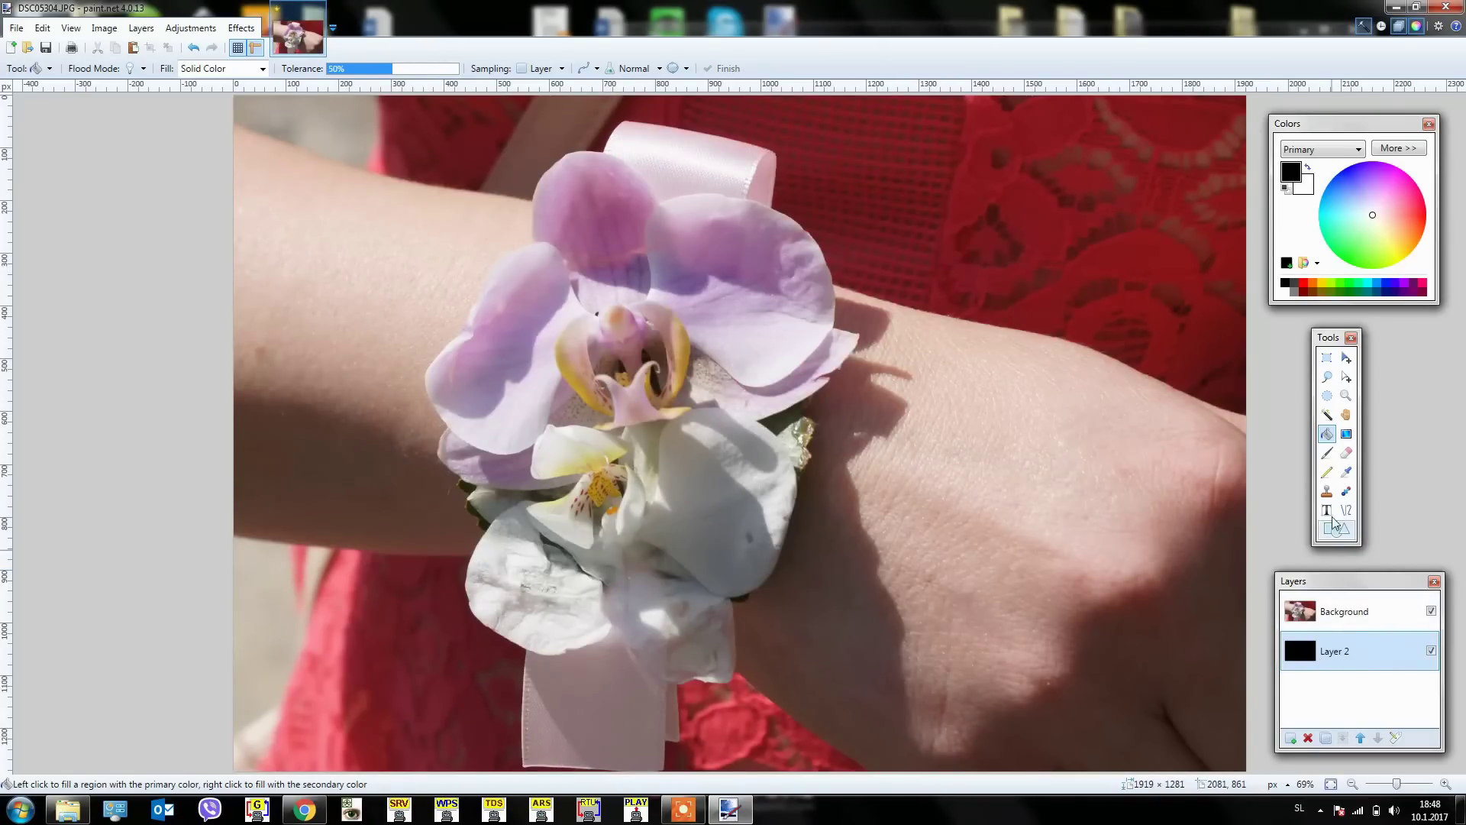
Cut a lasso corsage hole in the black layer, raise it above Background, hide Background.
click(1327, 377)
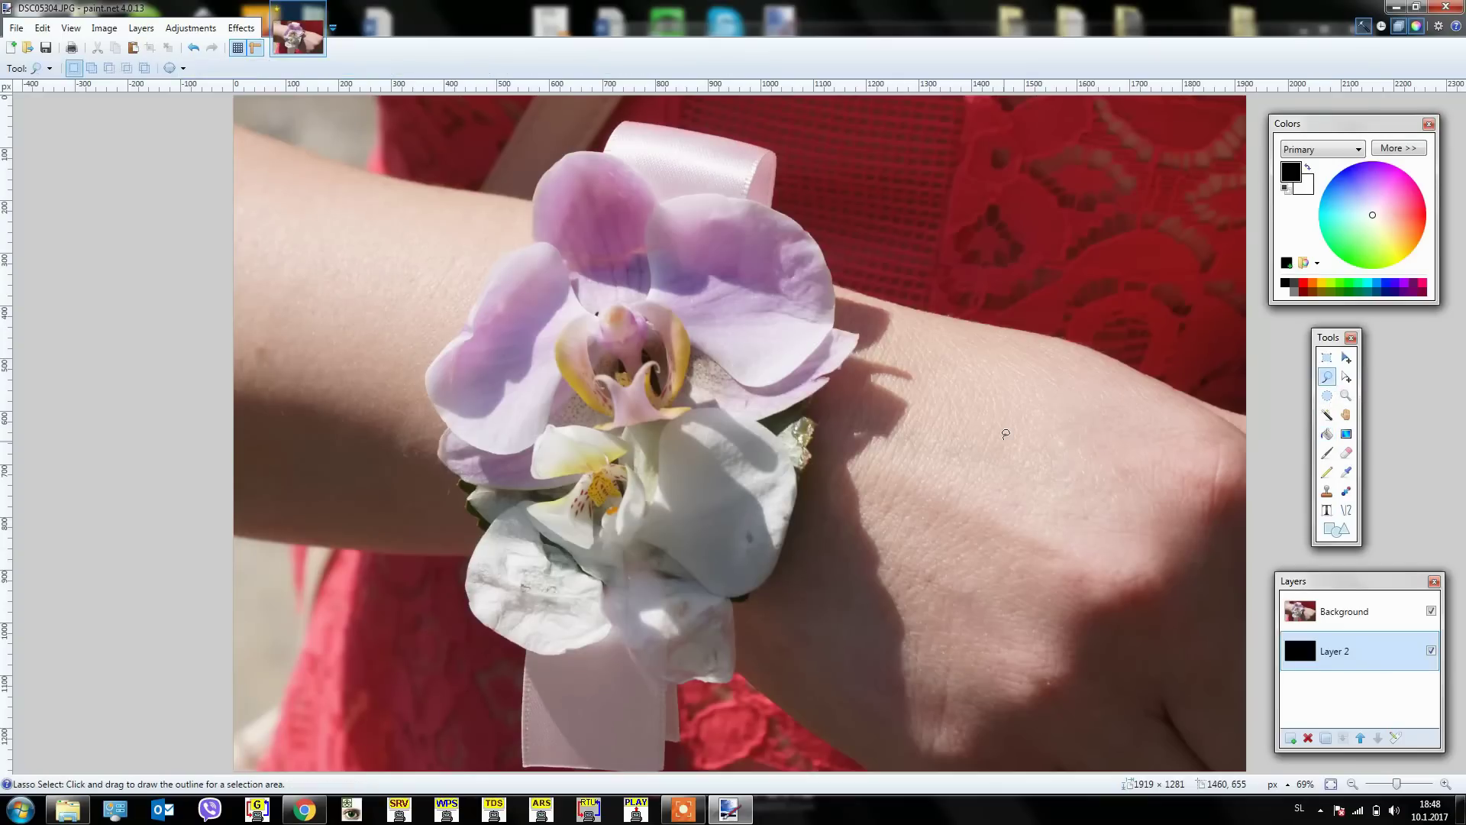
mouse_move(827, 409)
mouse_down()
mouse_move(829, 240)
mouse_move(539, 163)
mouse_move(462, 511)
mouse_move(593, 792)
mouse_move(789, 576)
mouse_up()
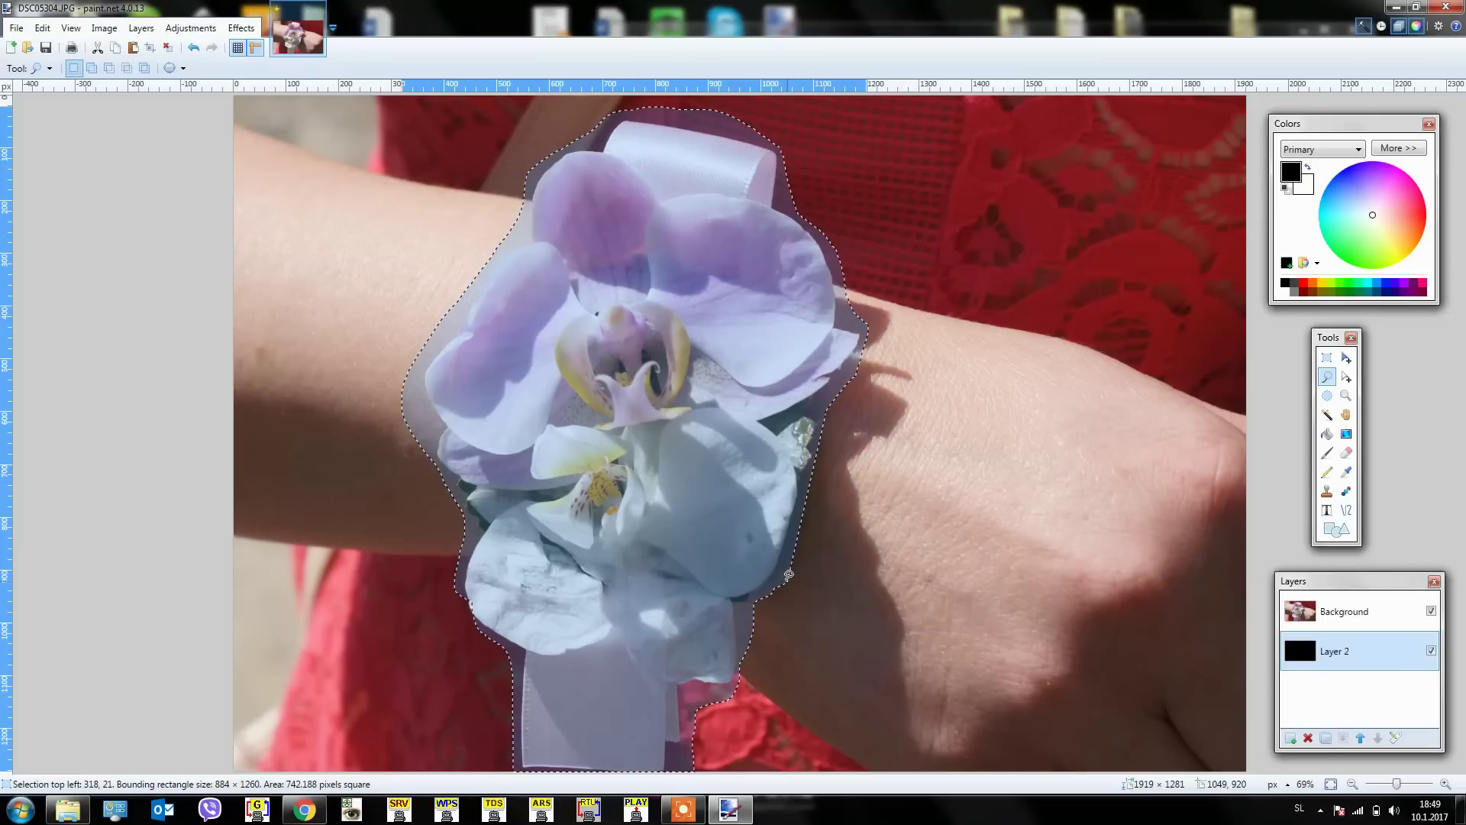
click(790, 577)
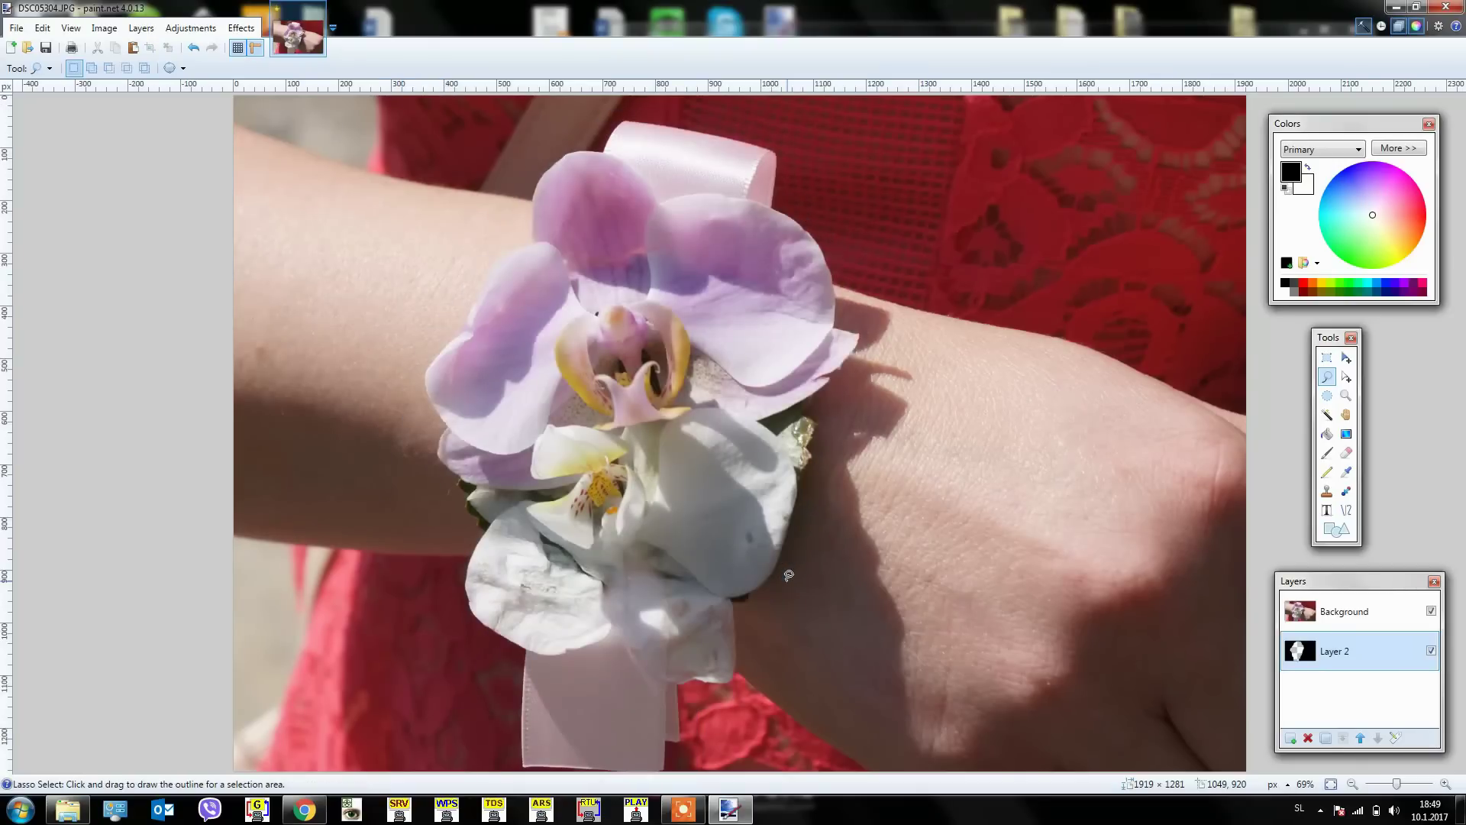
drag(1367, 652, 1367, 611)
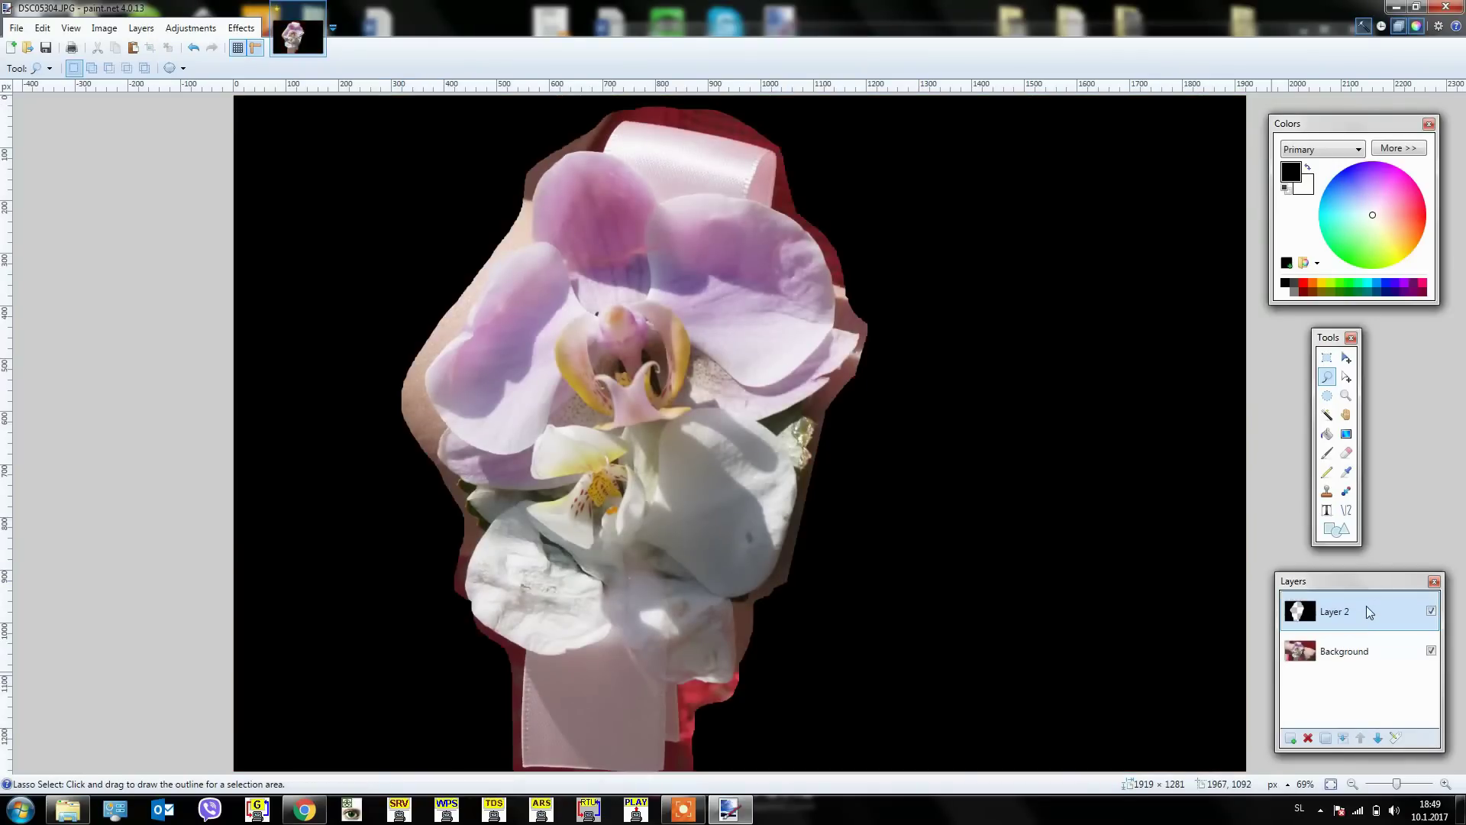
click(1430, 651)
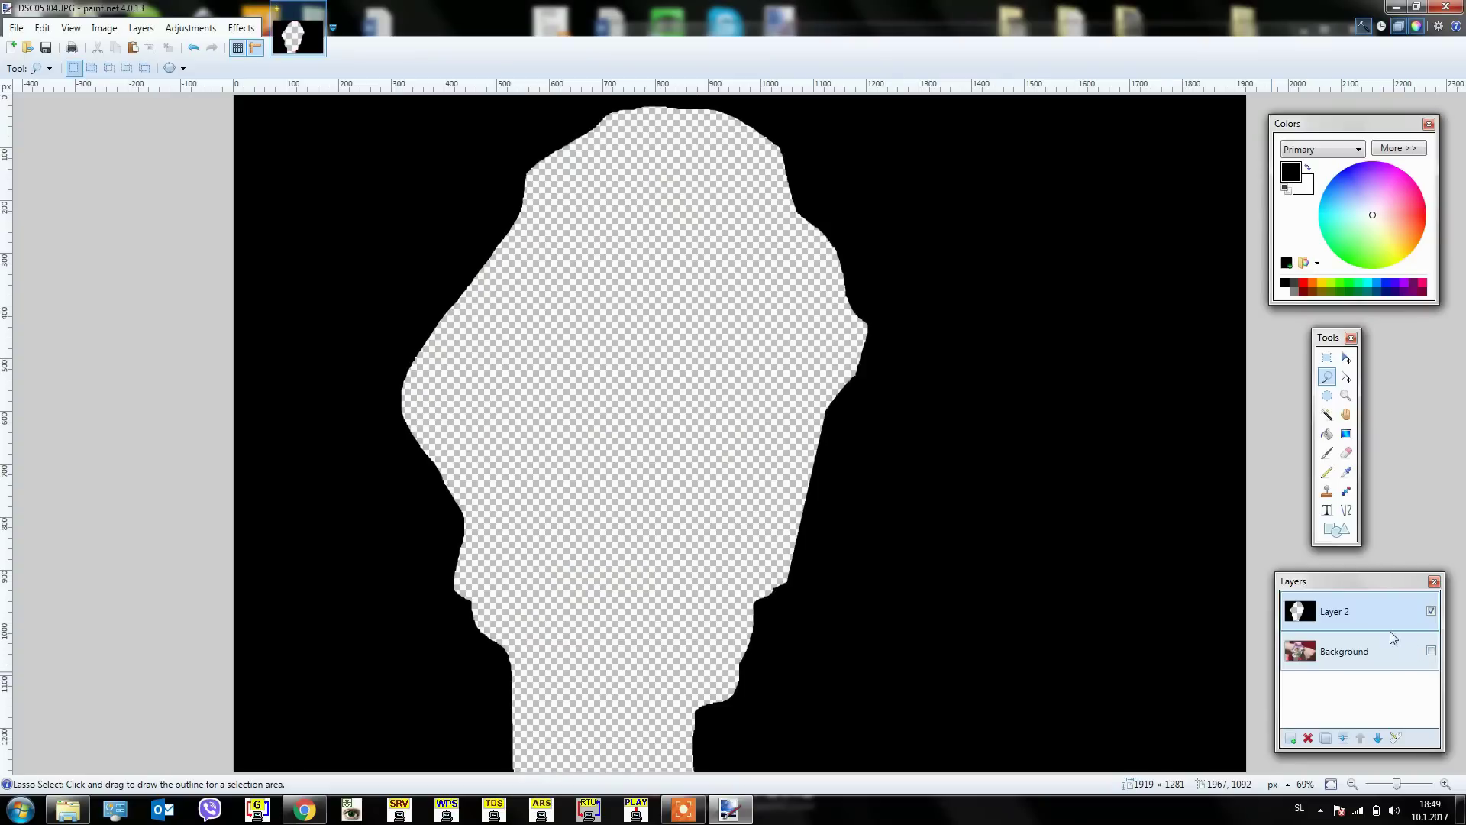
Blur the black mask with Gaussian radius 190, then show the Background layer again.
click(241, 28)
mouse_move(259, 62)
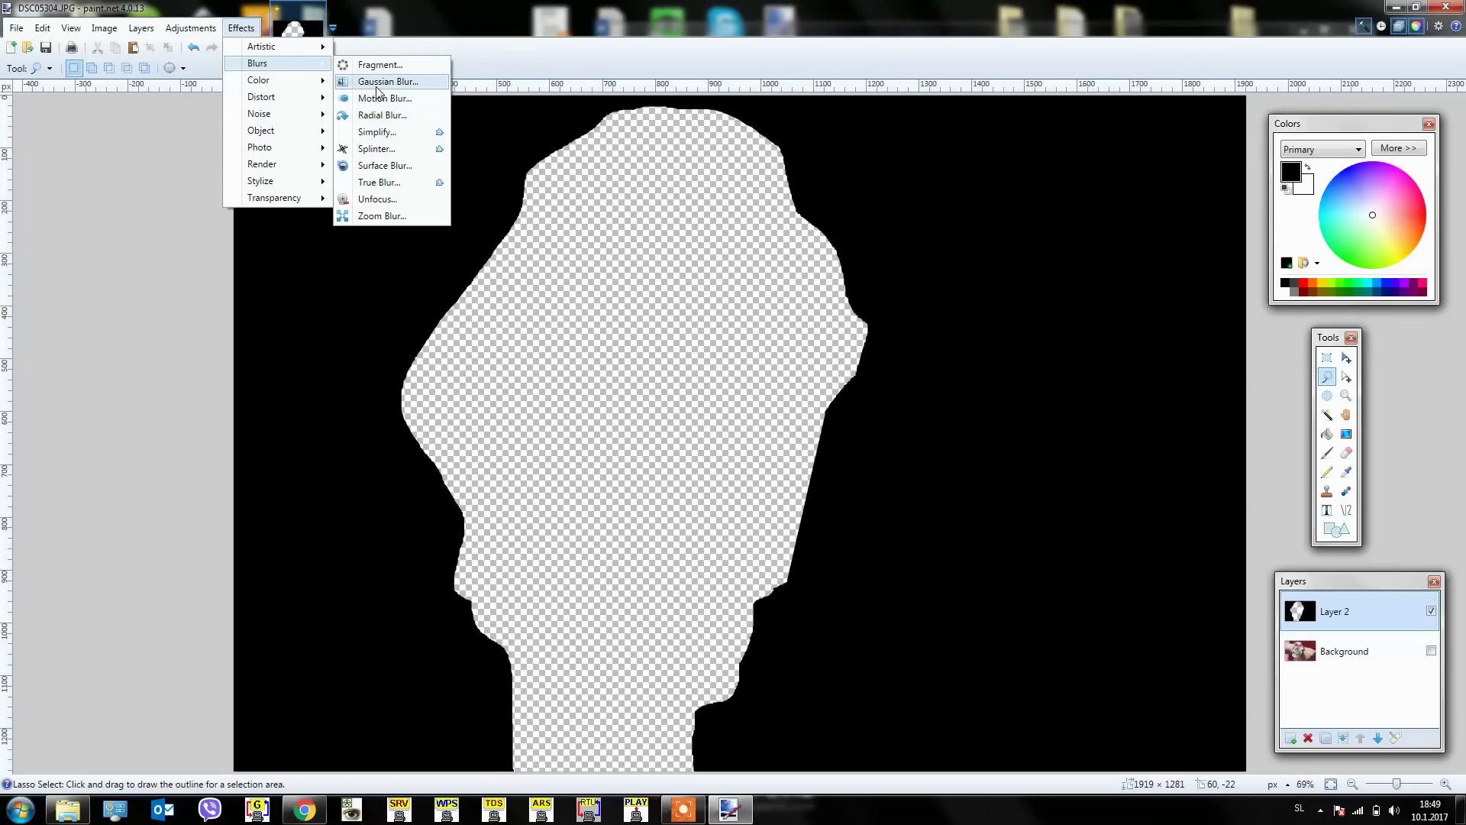
click(377, 93)
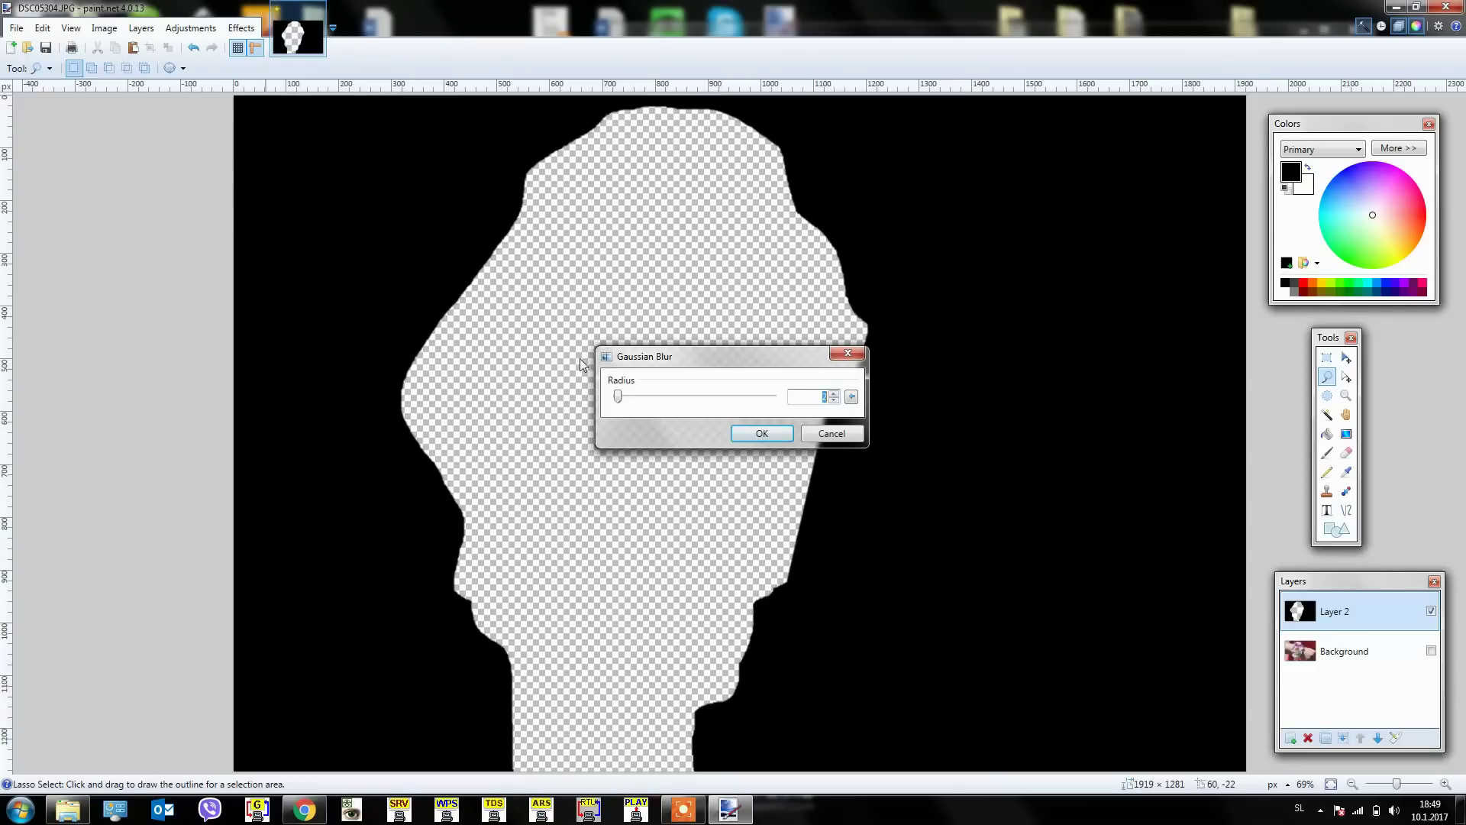
drag(618, 396, 770, 397)
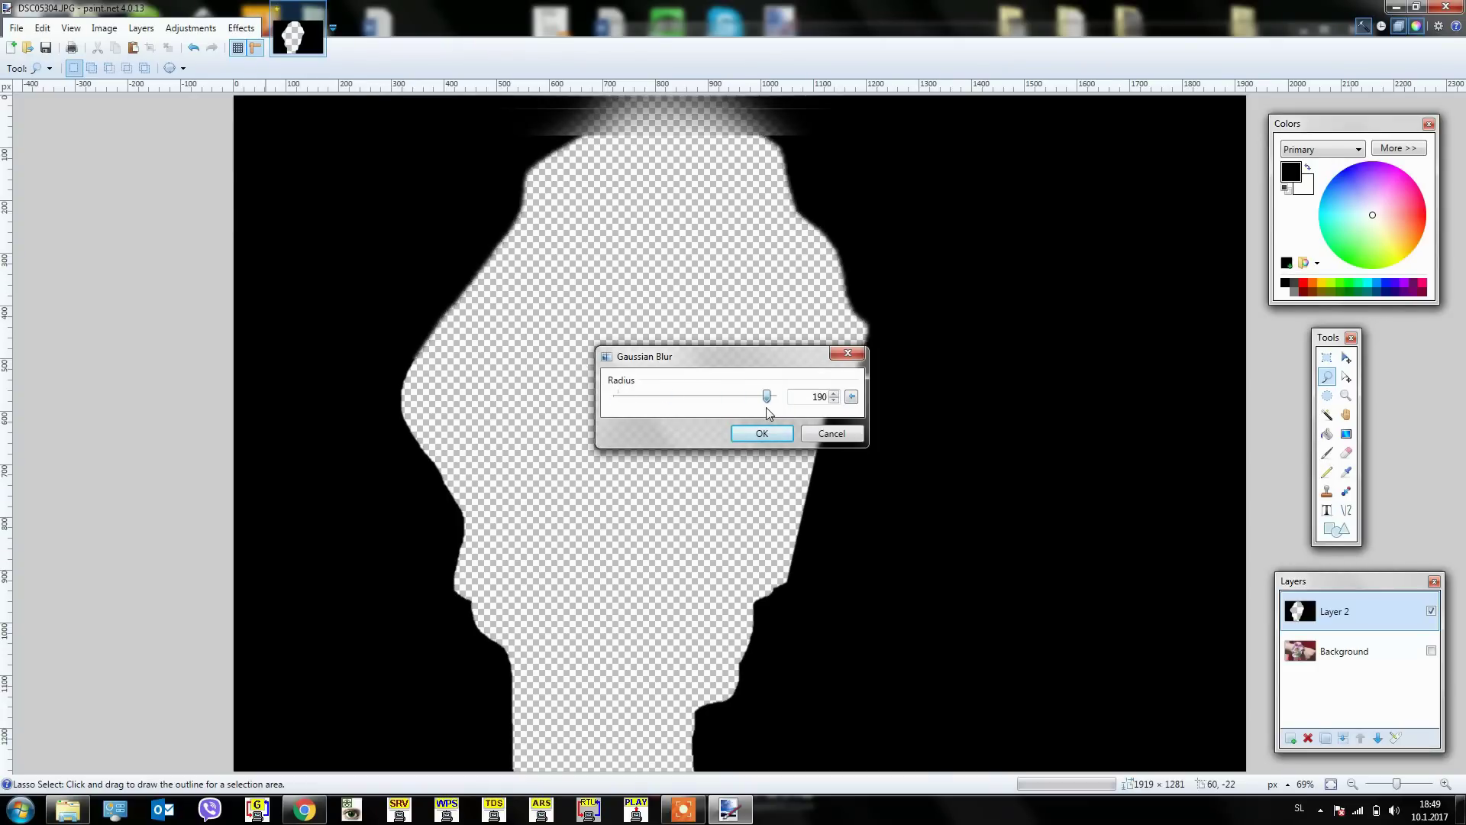
click(773, 433)
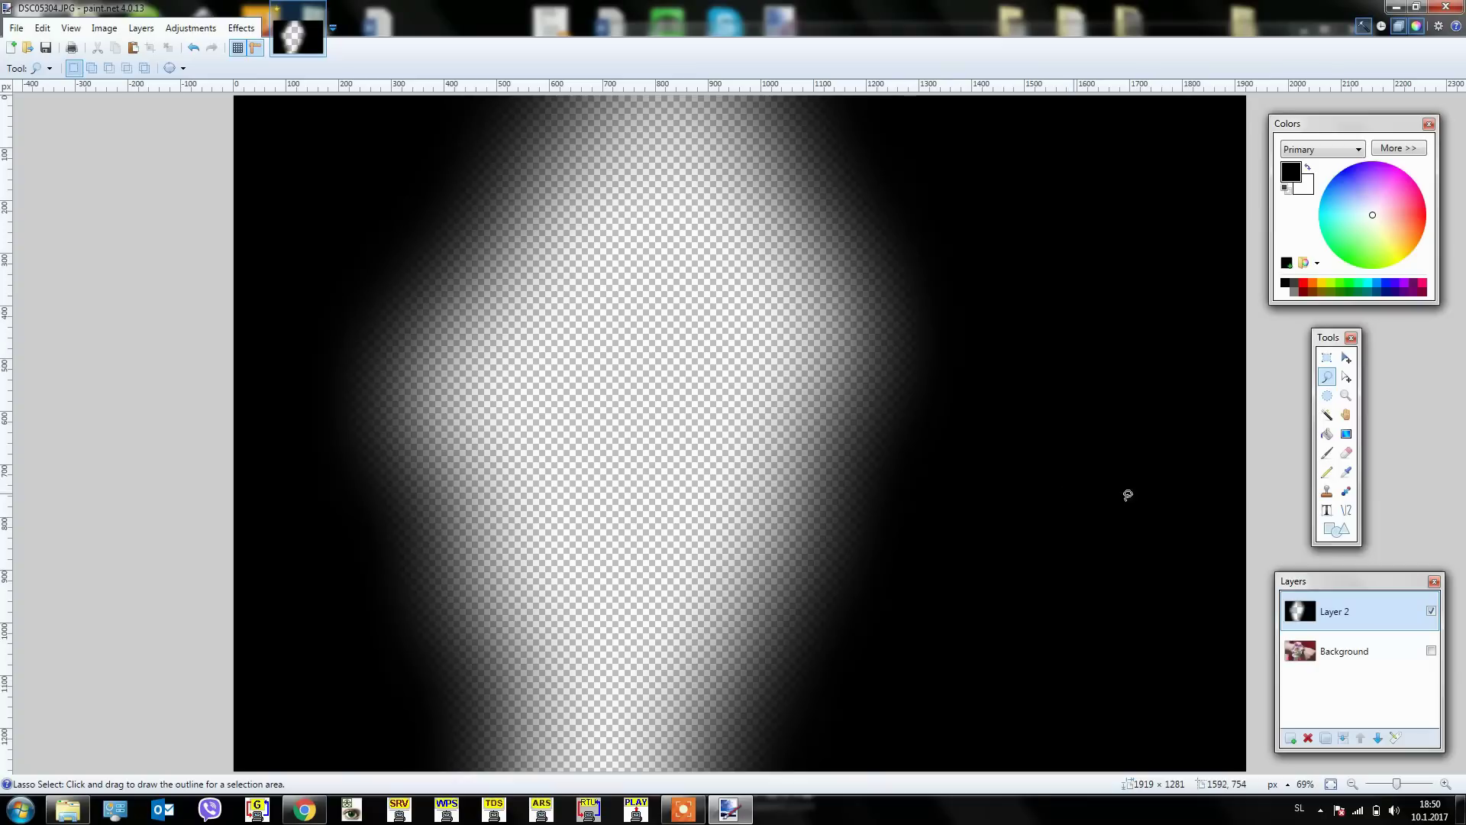
click(1431, 651)
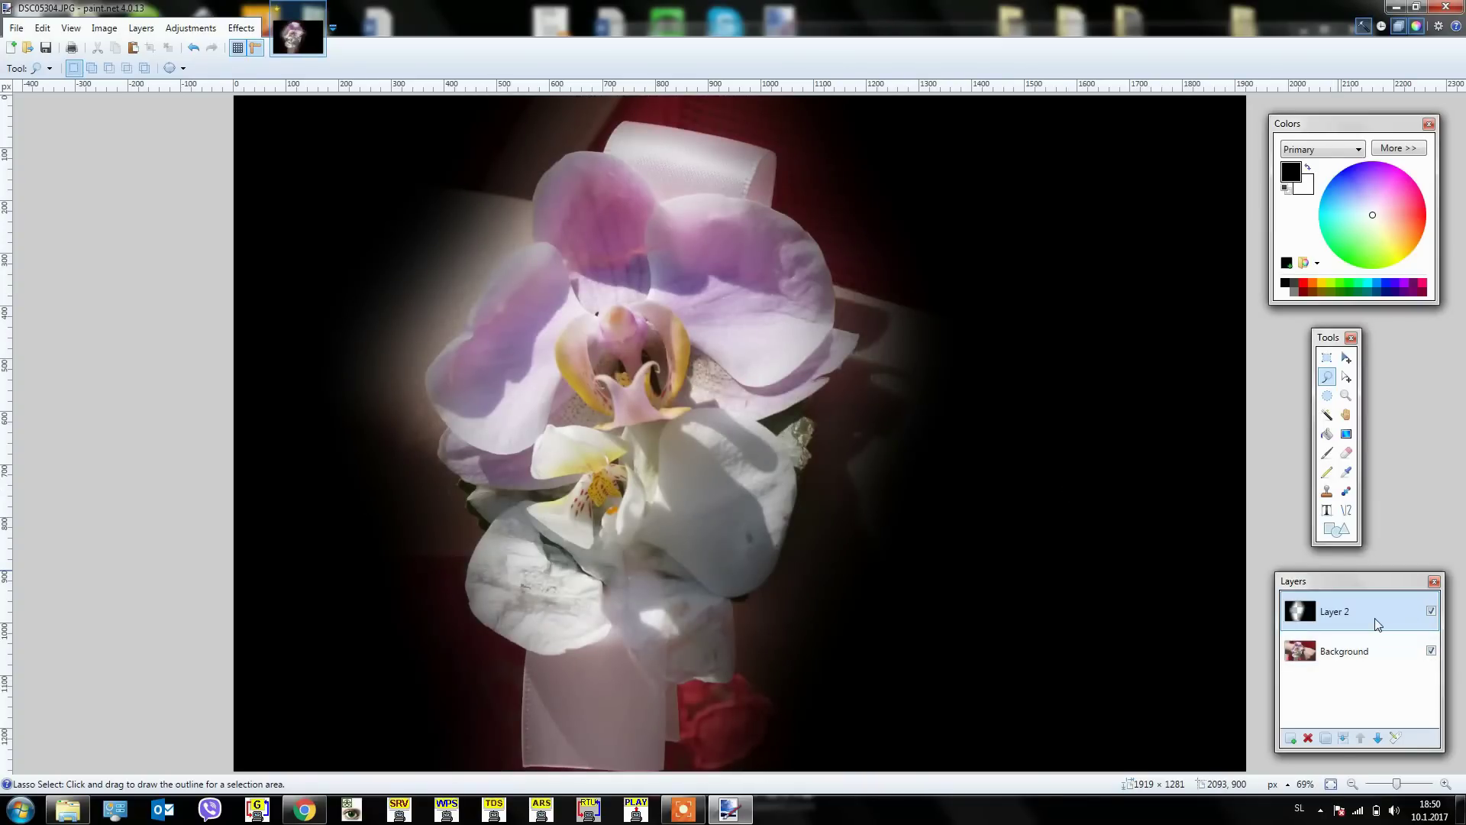
Lower Layer 2's opacity to 167, then merge it down into the Background orchid photo.
click(1396, 740)
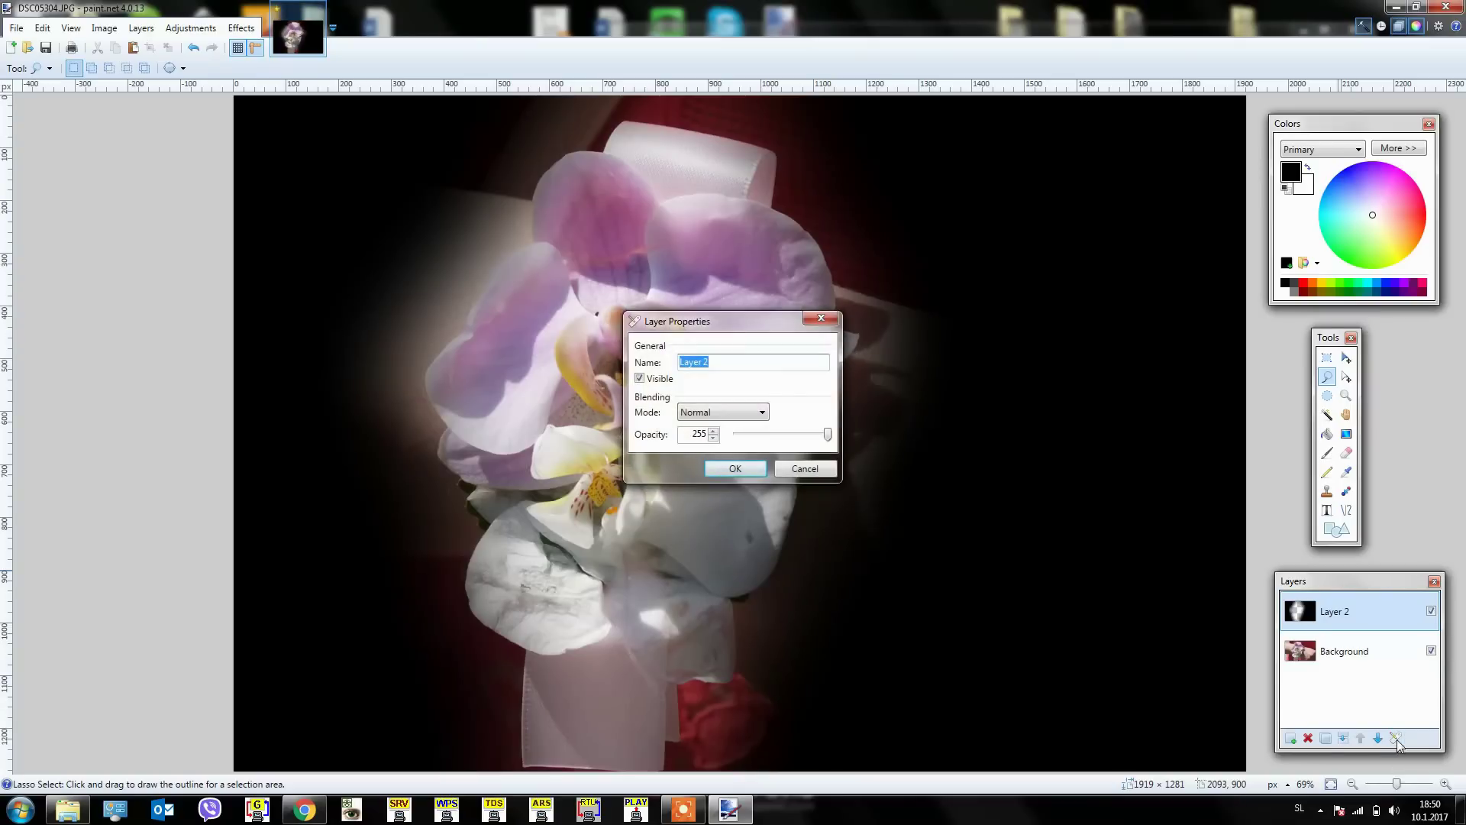
drag(827, 434, 798, 437)
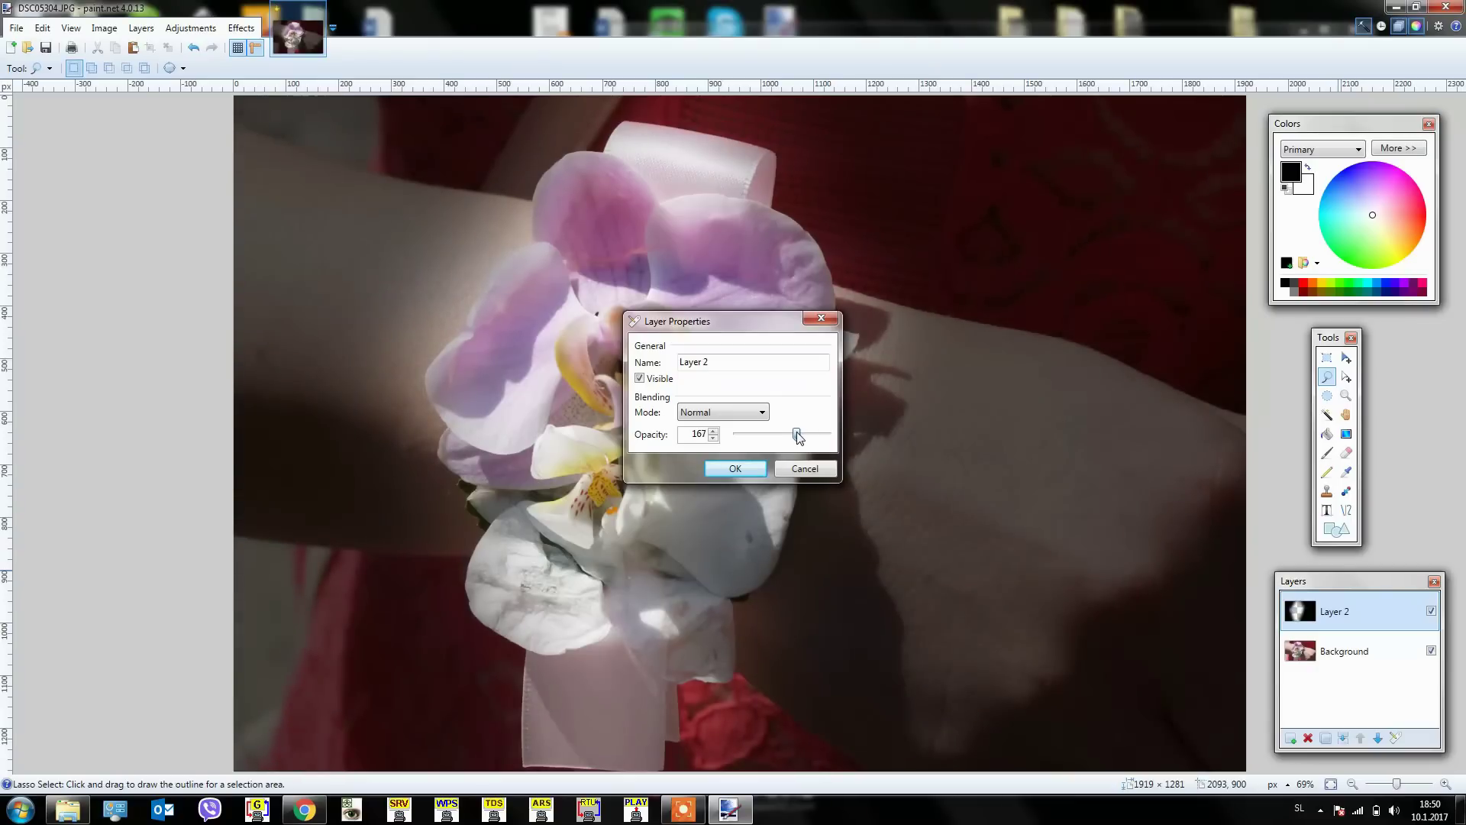
click(753, 469)
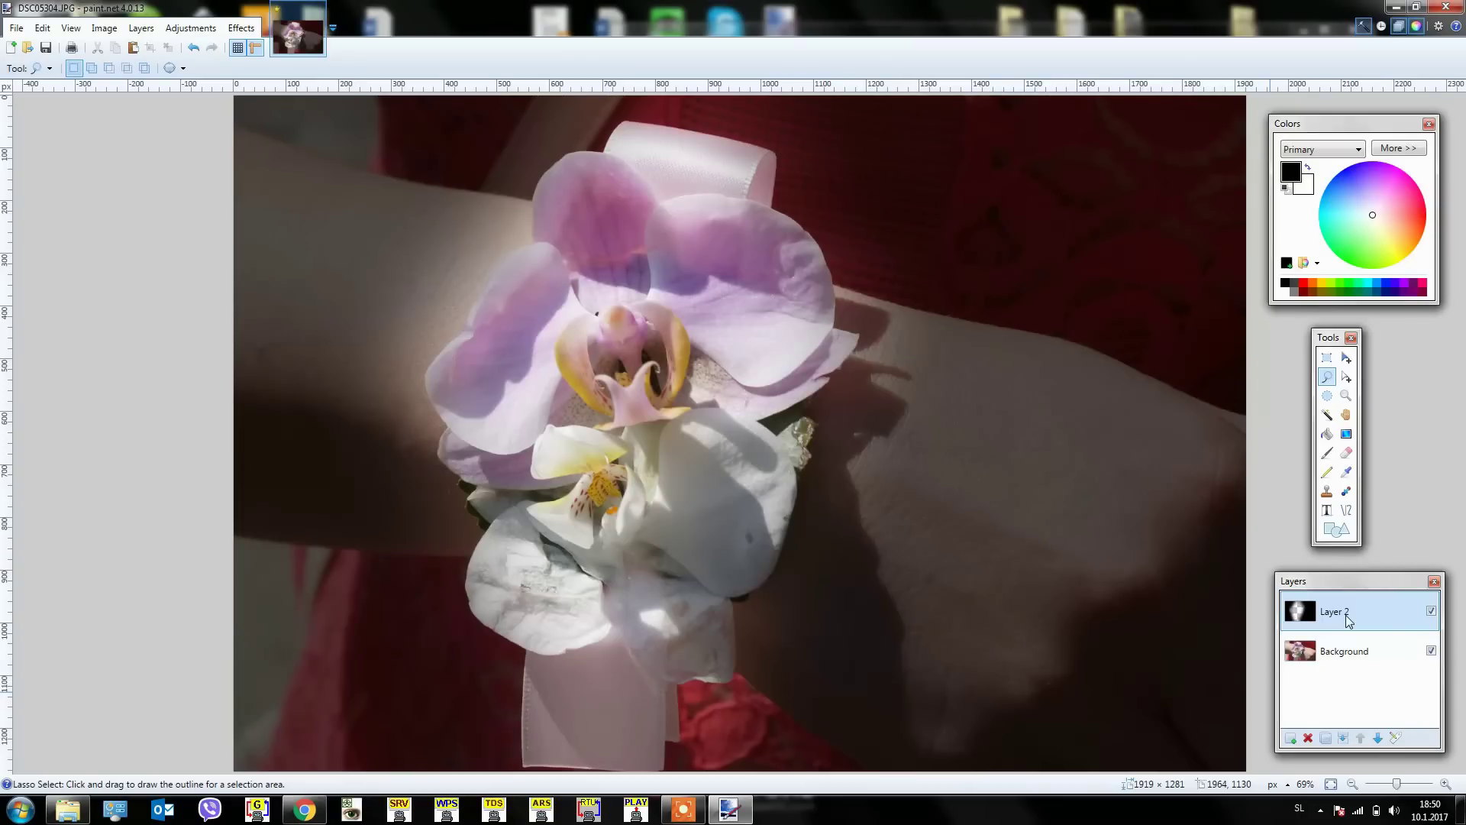
click(1343, 738)
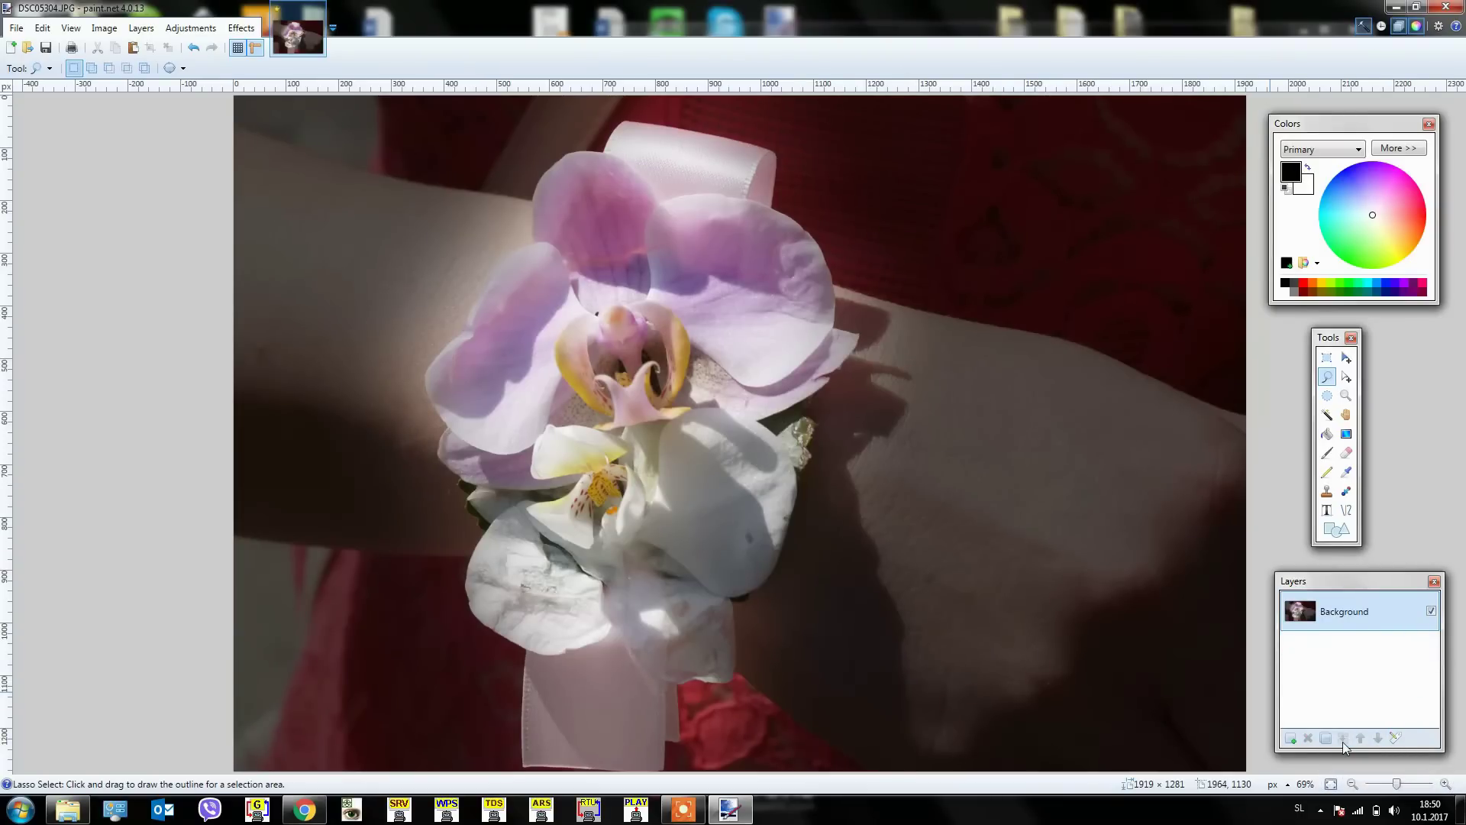